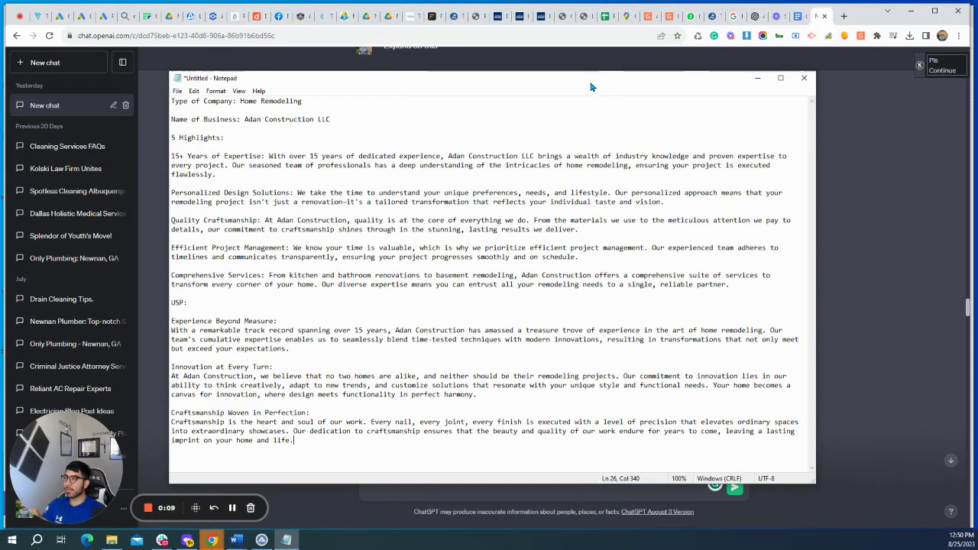
# - Reposition the Notepad notes and review the company type Home Remodeling and name Adan Construction LLC
pyautogui.moveTo(589, 80); pyautogui.dragTo(600, 85)
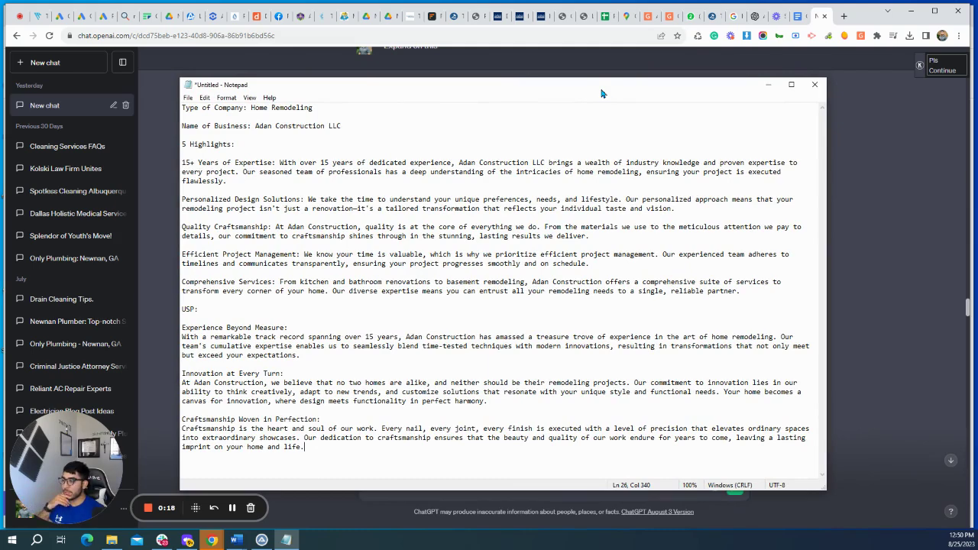
pyautogui.moveTo(506, 86)
pyautogui.mouseDown()
pyautogui.moveTo(474, 84)
pyautogui.moveTo(497, 76)
pyautogui.moveTo(499, 88)
pyautogui.mouseUp()
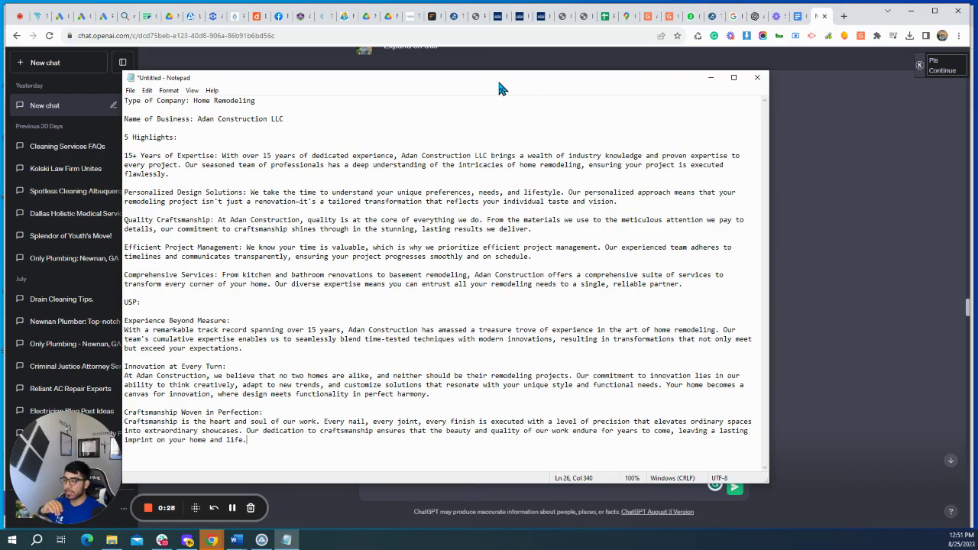
pyautogui.moveTo(499, 84); pyautogui.dragTo(518, 80)
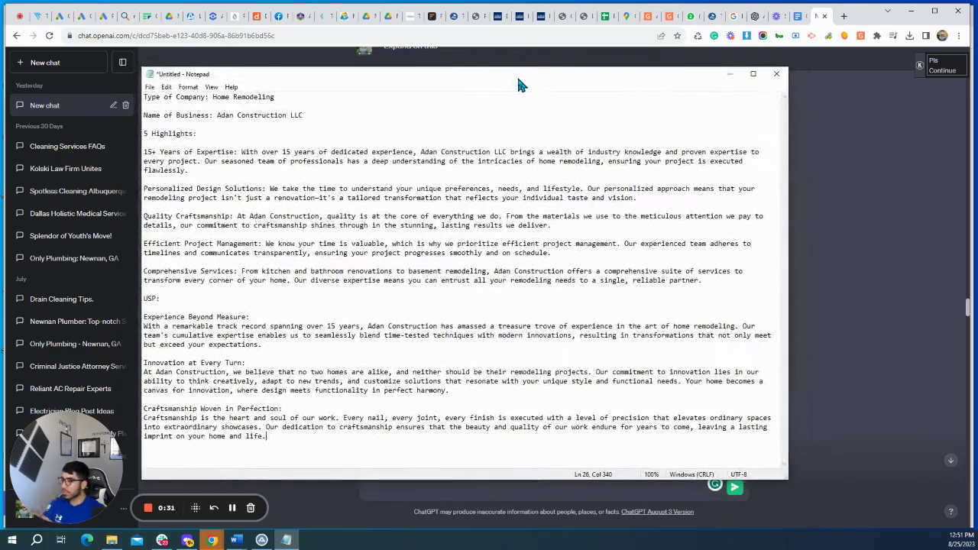
pyautogui.click(146, 97)
pyautogui.moveTo(146, 97); pyautogui.dragTo(214, 100)
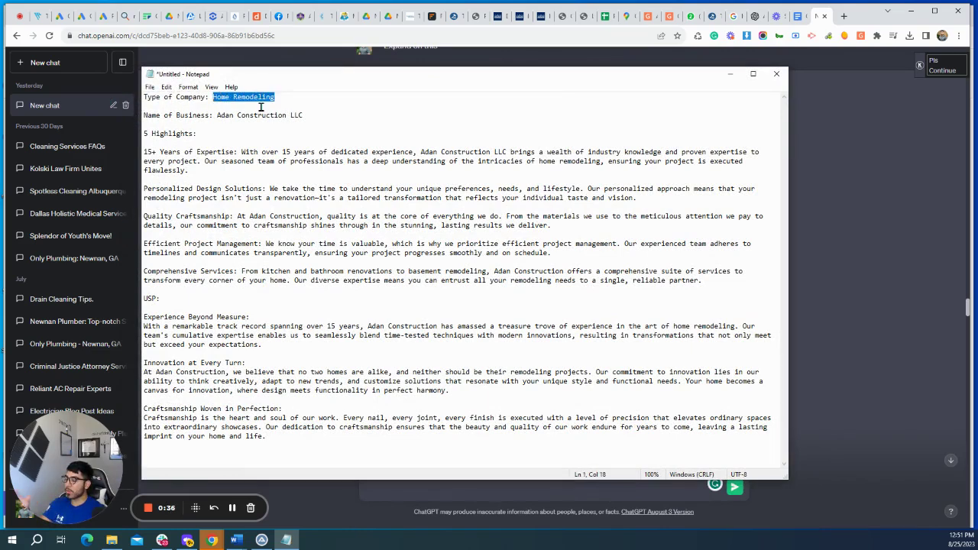
pyautogui.click(147, 116)
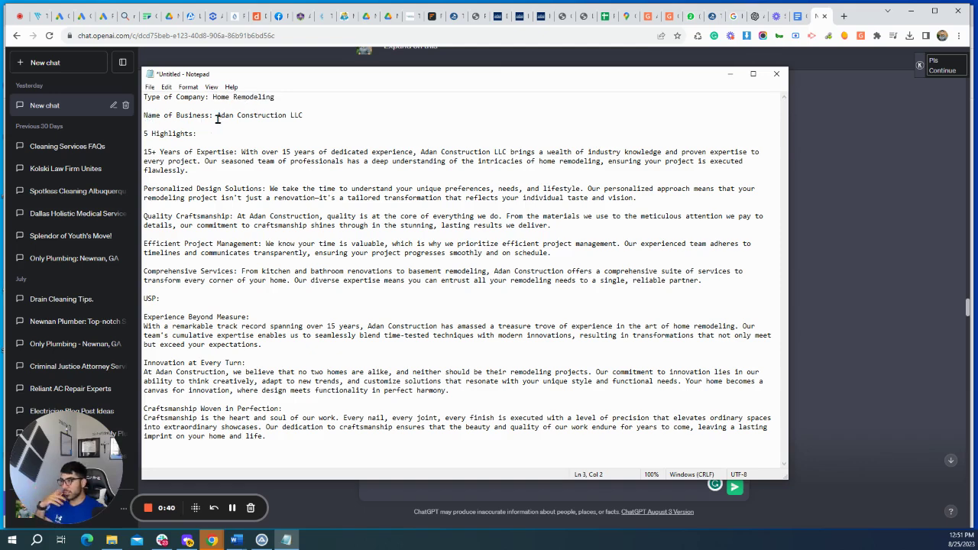
pyautogui.moveTo(216, 117); pyautogui.dragTo(322, 119)
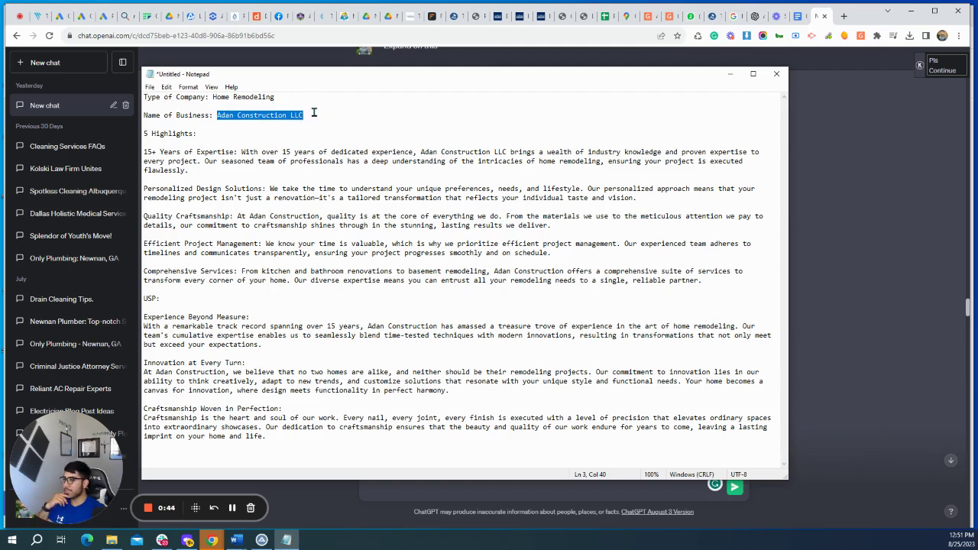
pyautogui.click(310, 117)
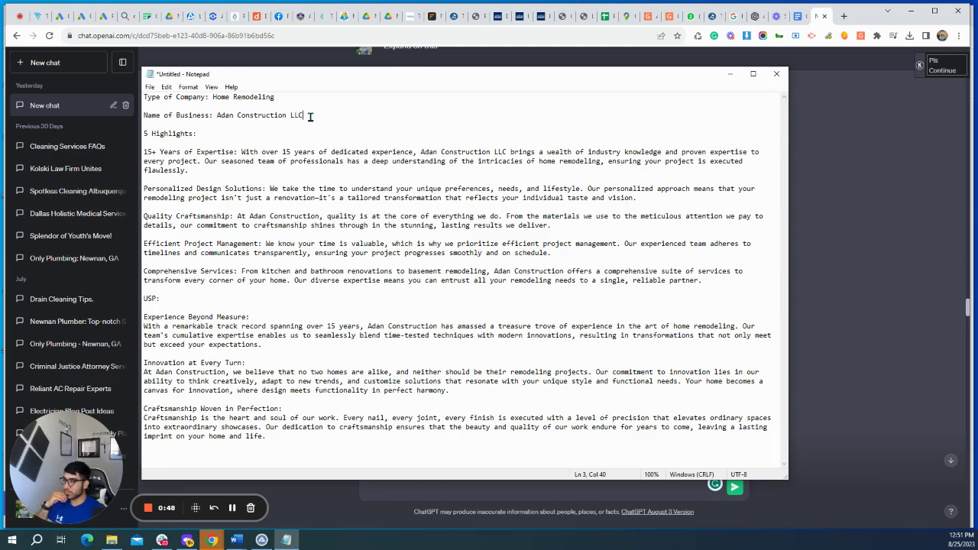
pyautogui.moveTo(339, 77); pyautogui.dragTo(346, 88)
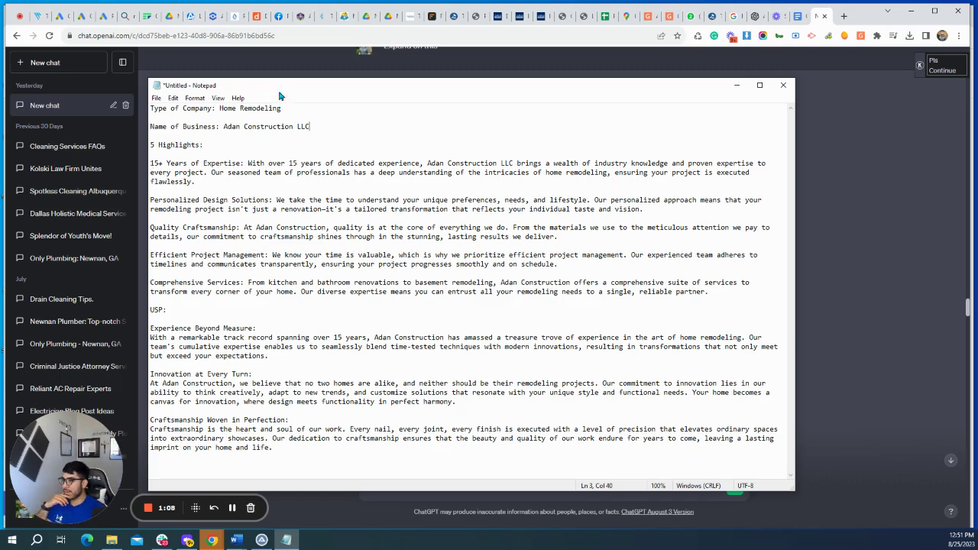
pyautogui.moveTo(280, 93); pyautogui.dragTo(312, 101)
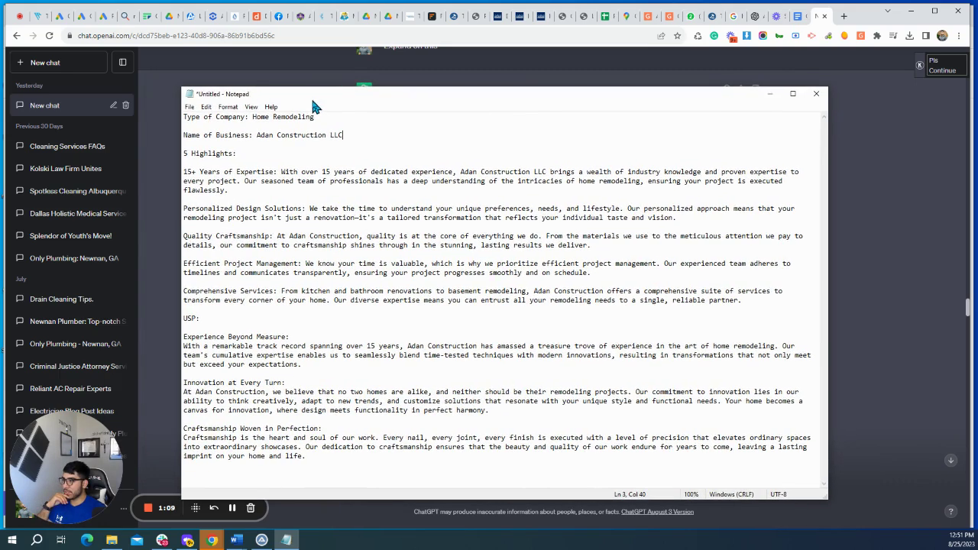
# - In ChatGPT, review the business-owner role prompt and the request for five business highlights
pyautogui.click(815, 19)
pyautogui.scroll(3, 557, 377)
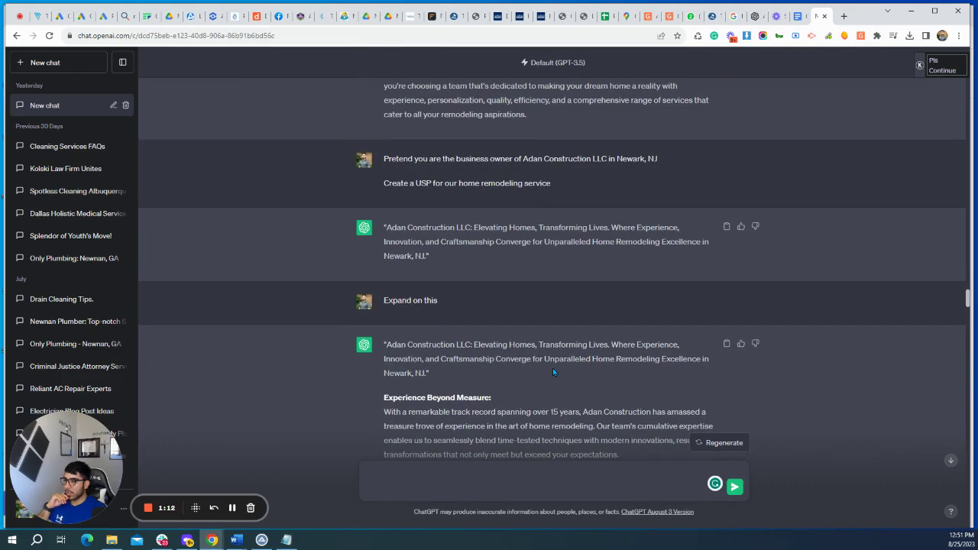
pyautogui.scroll(15, 554, 372)
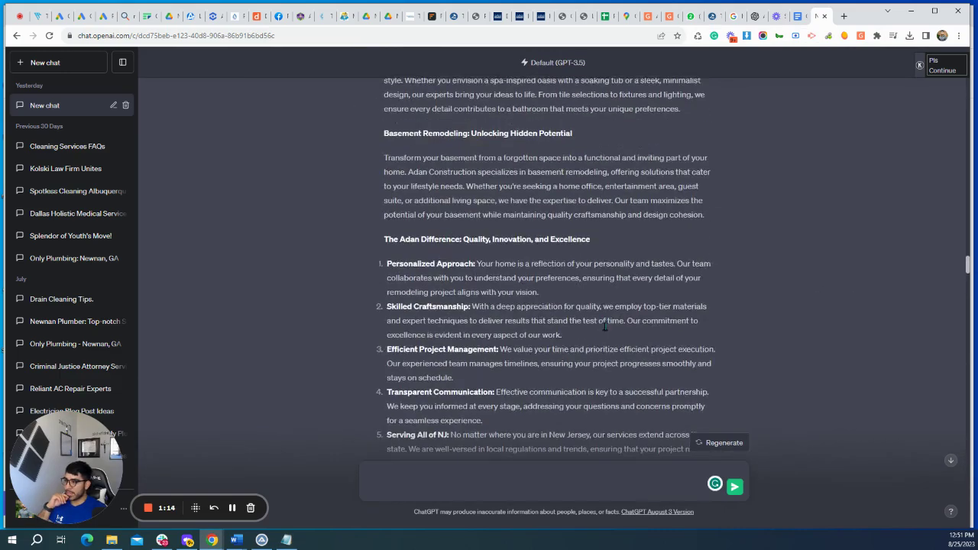
pyautogui.scroll(2, 563, 322)
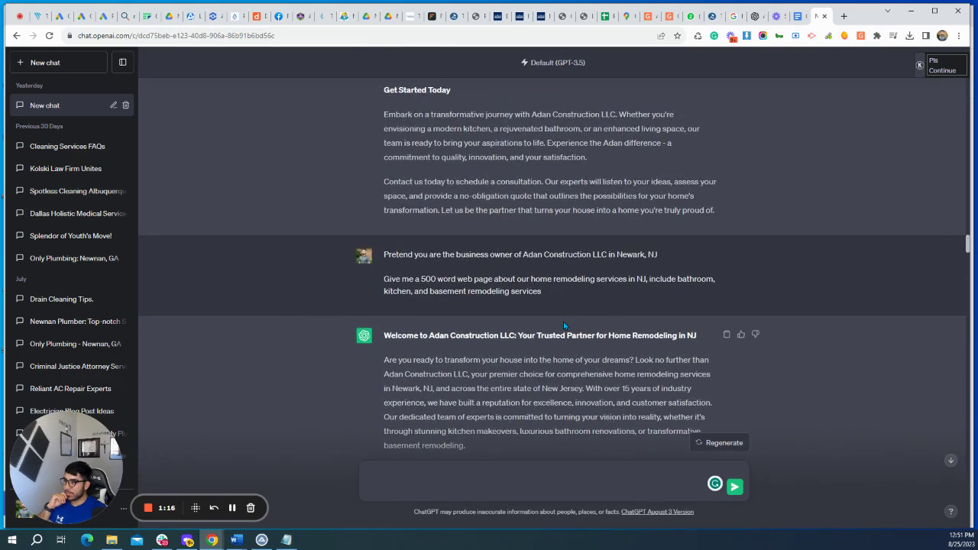
pyautogui.scroll(-5, 563, 322)
pyautogui.scroll(-6, 563, 322)
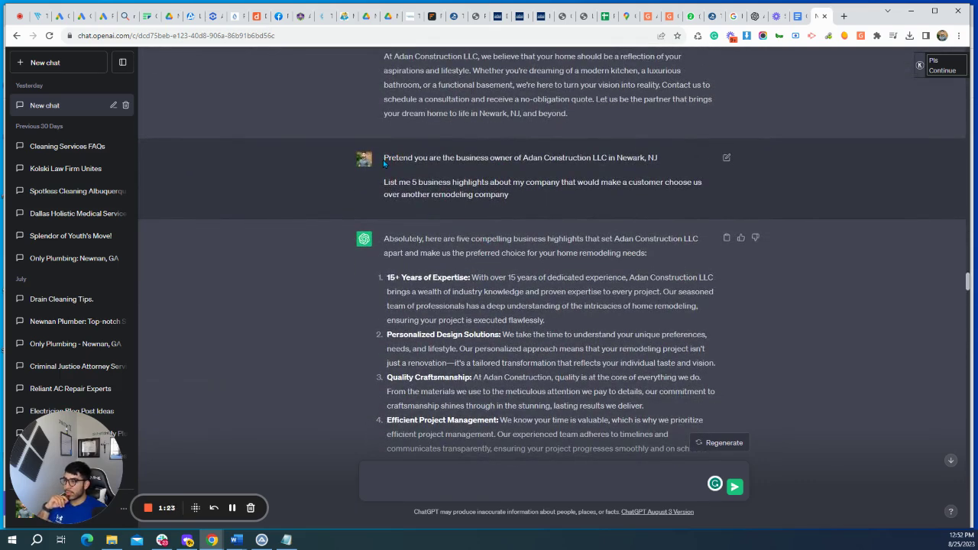
pyautogui.moveTo(384, 158); pyautogui.dragTo(657, 156)
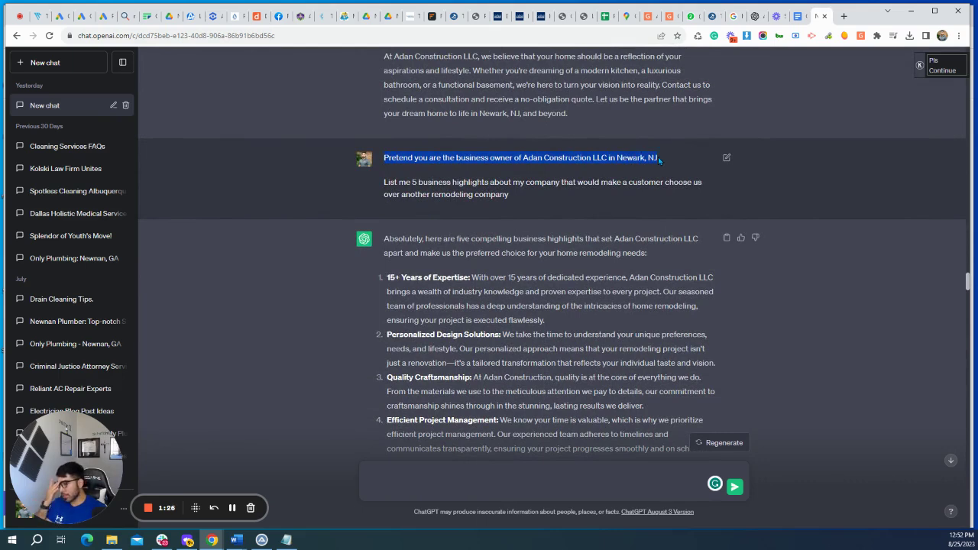
pyautogui.click(384, 185)
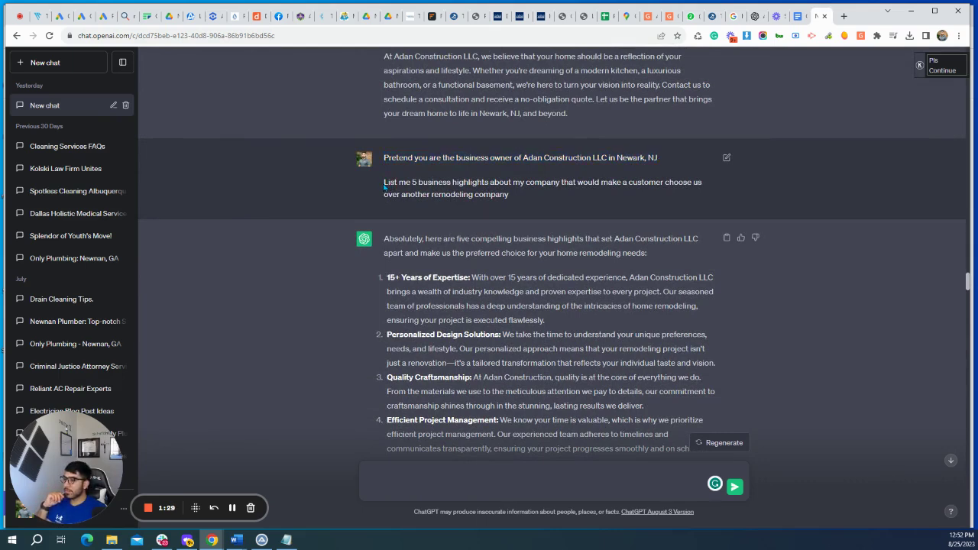
pyautogui.moveTo(384, 186); pyautogui.dragTo(520, 202)
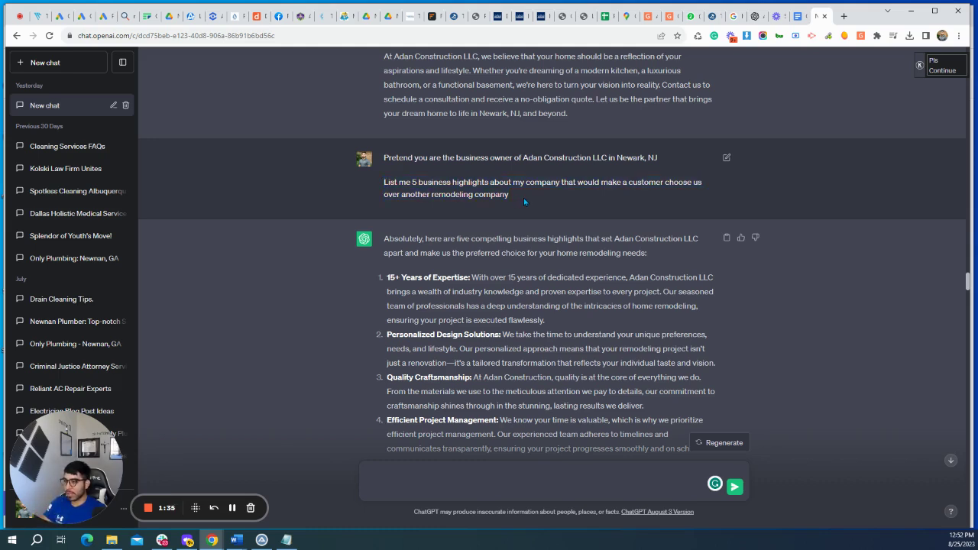
pyautogui.scroll(-2, 524, 198)
pyautogui.scroll(1, 520, 220)
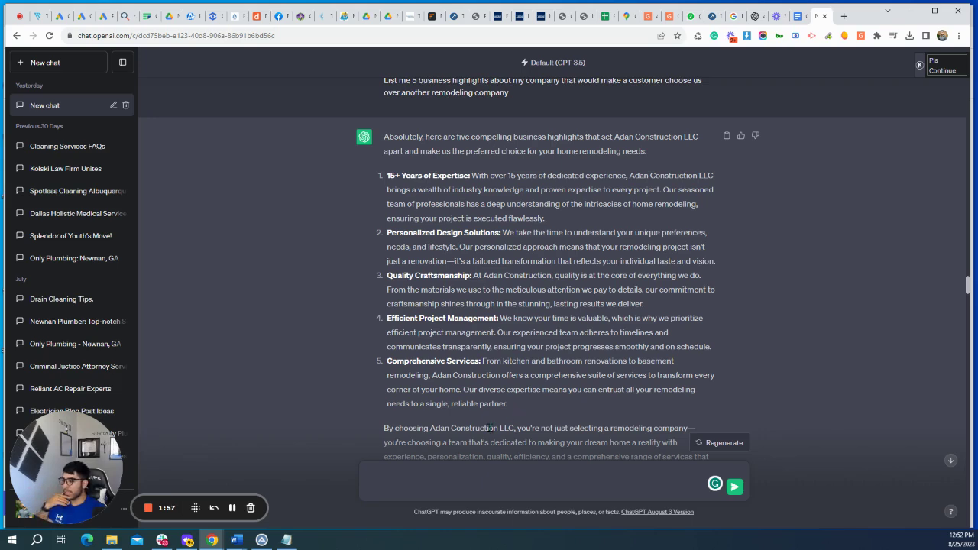
# - Bring the business notes back in front and reposition the Notepad window
pyautogui.click(295, 544)
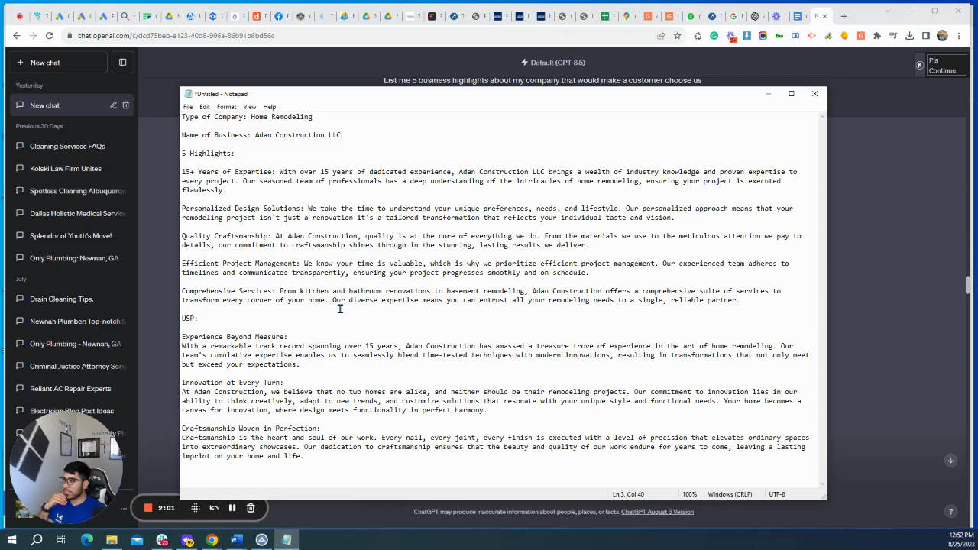
pyautogui.moveTo(327, 97); pyautogui.dragTo(314, 81)
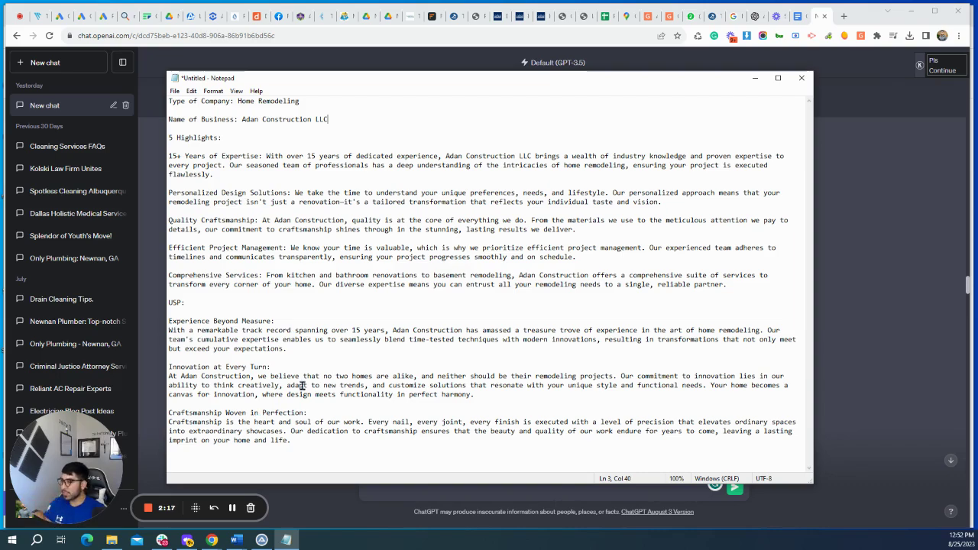
pyautogui.moveTo(598, 73); pyautogui.dragTo(578, 74)
# - Scroll down to the kitchen remodeling USP reply and highlight the quoted USP
pyautogui.click(847, 354)
pyautogui.scroll(-7, 702, 340)
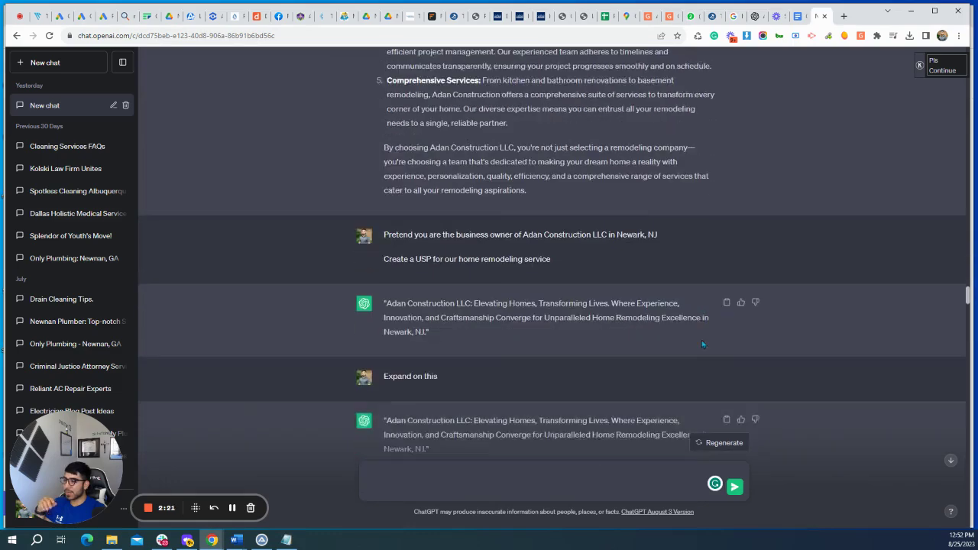
pyautogui.scroll(-10, 767, 310)
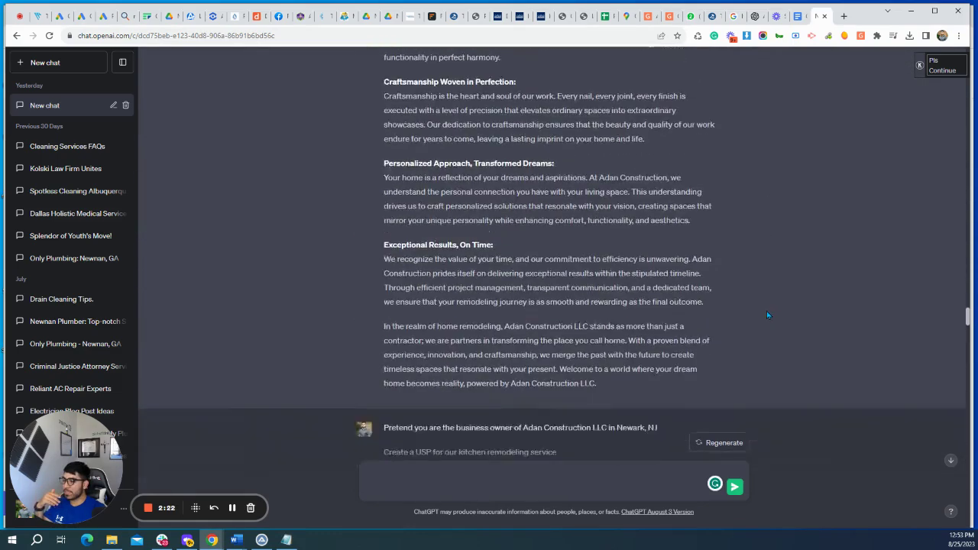
pyautogui.scroll(-2, 558, 305)
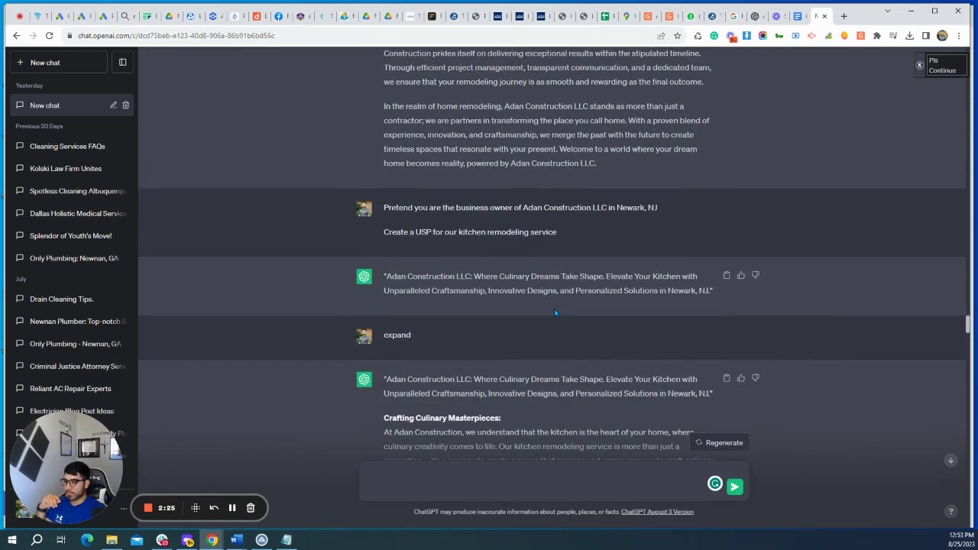
pyautogui.scroll(-1, 409, 255)
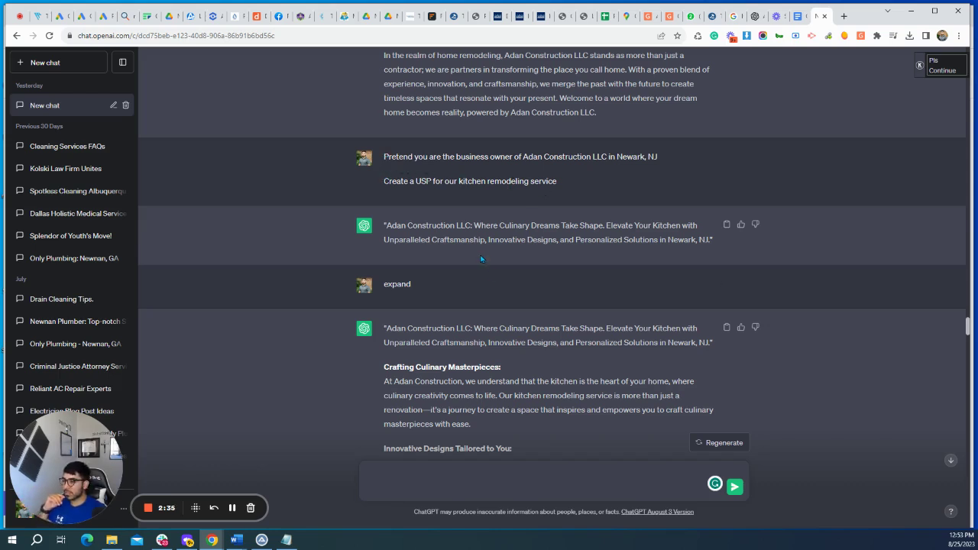
pyautogui.moveTo(385, 227); pyautogui.dragTo(710, 242)
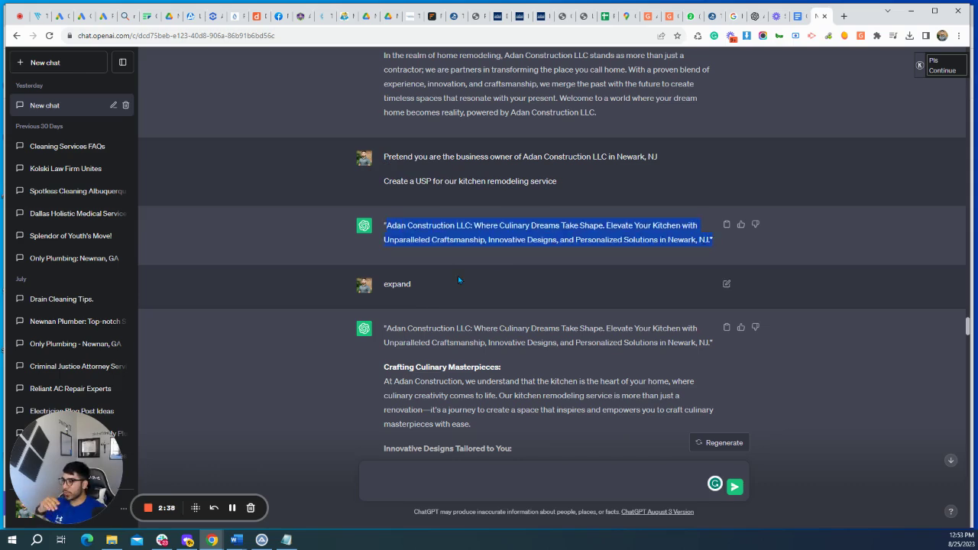
pyautogui.click(402, 284)
# - Scroll through the expanded USP sections, such as Crafting Culinary Masterpieces and Uncompromising Craftsmanship
pyautogui.scroll(-3, 403, 284)
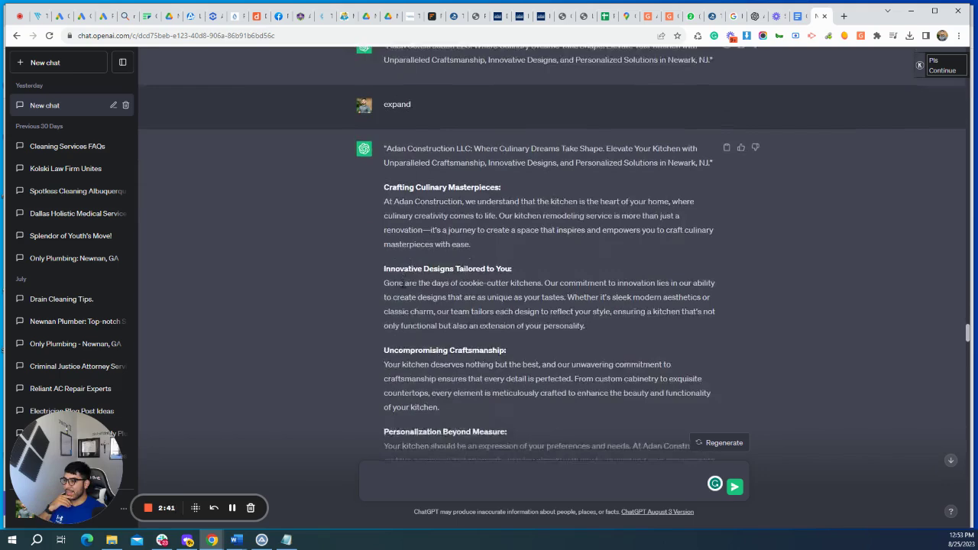
pyautogui.scroll(-2, 402, 284)
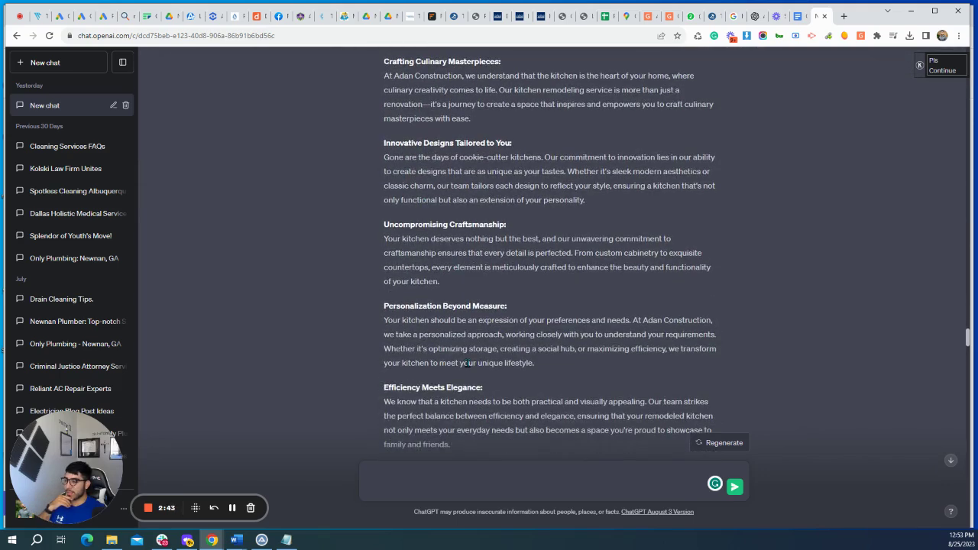
pyautogui.scroll(2, 467, 364)
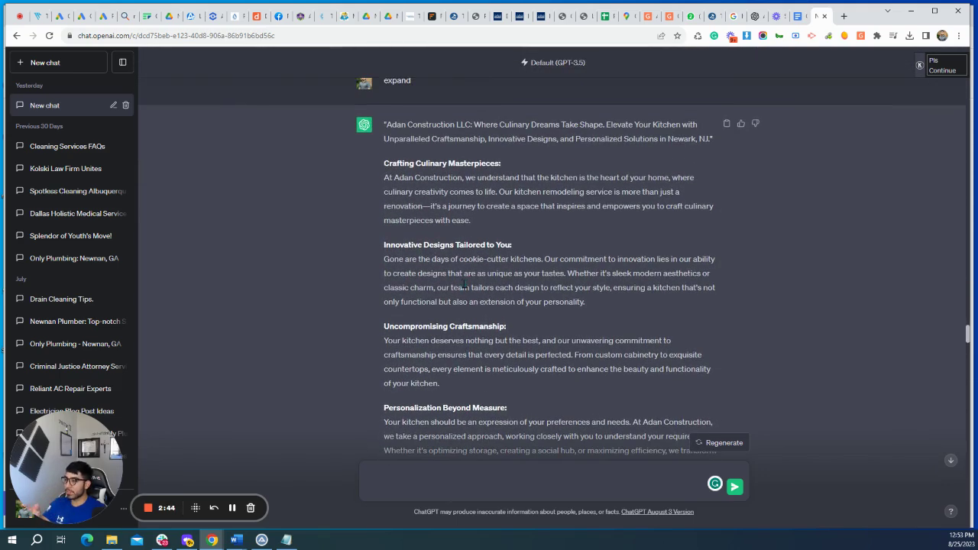
pyautogui.scroll(1, 441, 304)
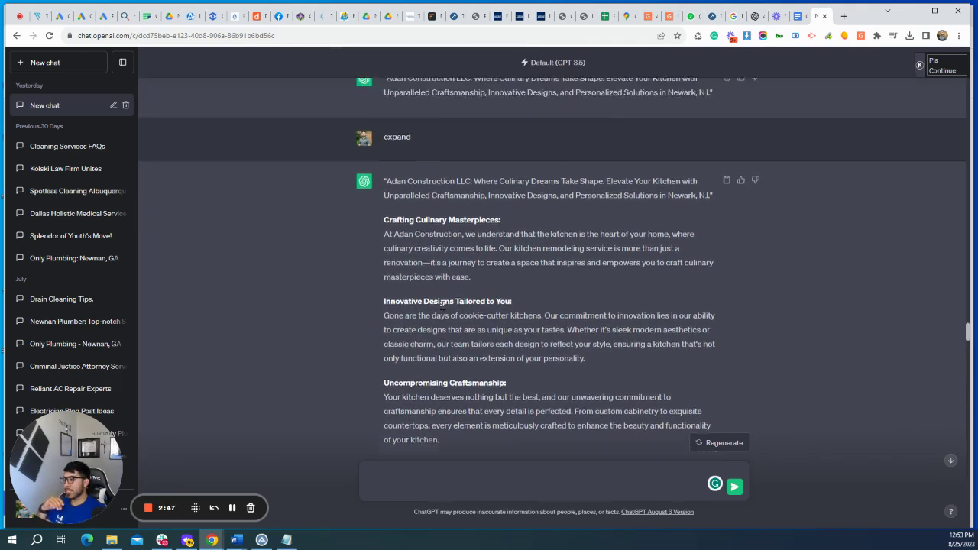
pyautogui.scroll(1, 442, 304)
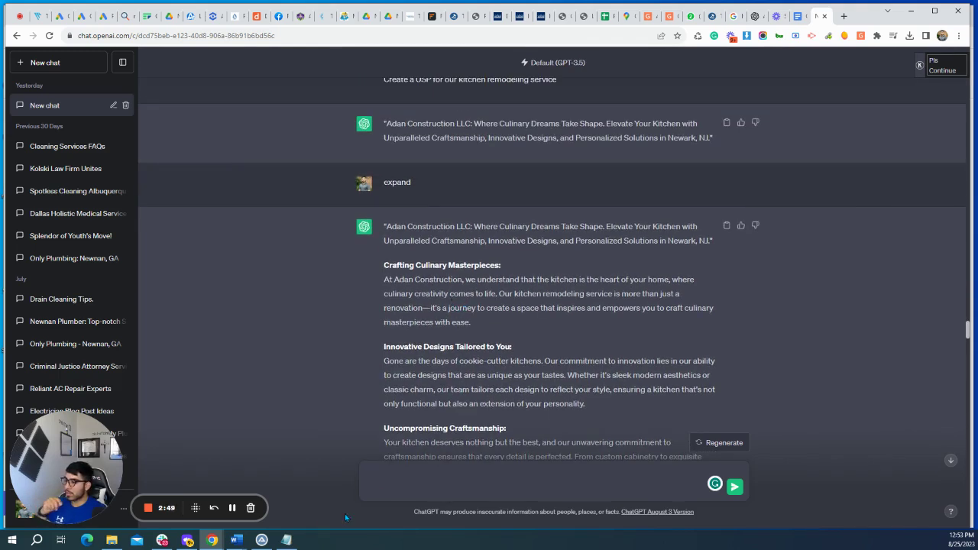
pyautogui.moveTo(236, 539)
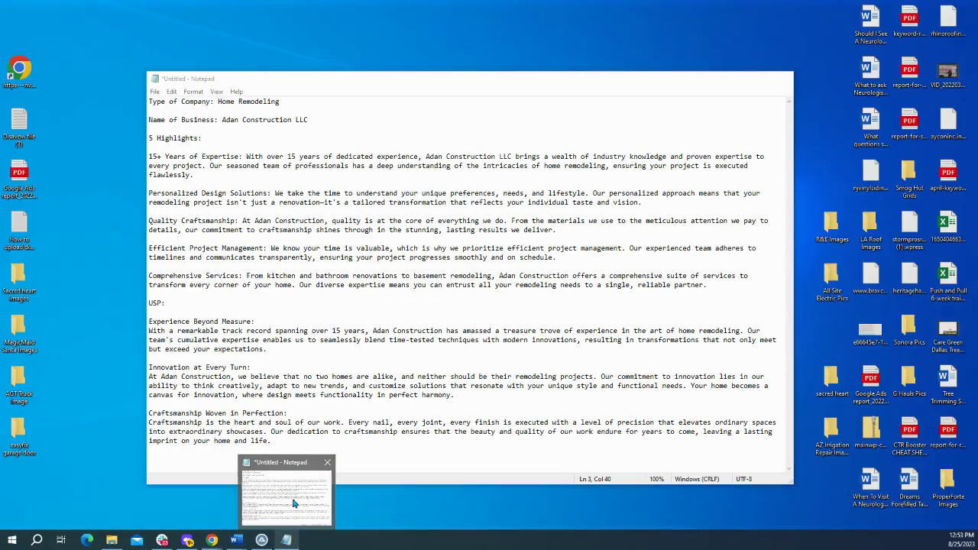
# - Bring the Adan Construction notes forward and move the Notepad window to the right
pyautogui.click(278, 489)
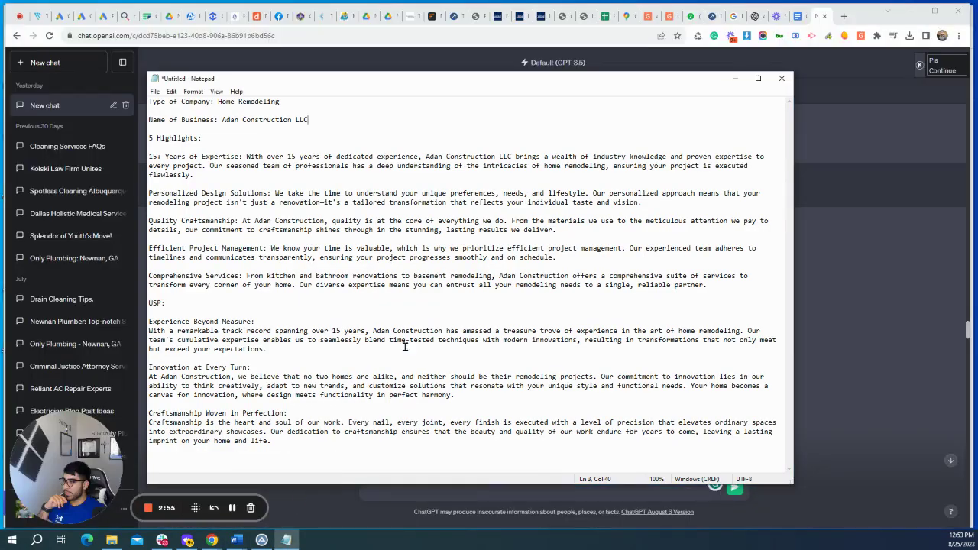
pyautogui.moveTo(538, 79); pyautogui.dragTo(646, 78)
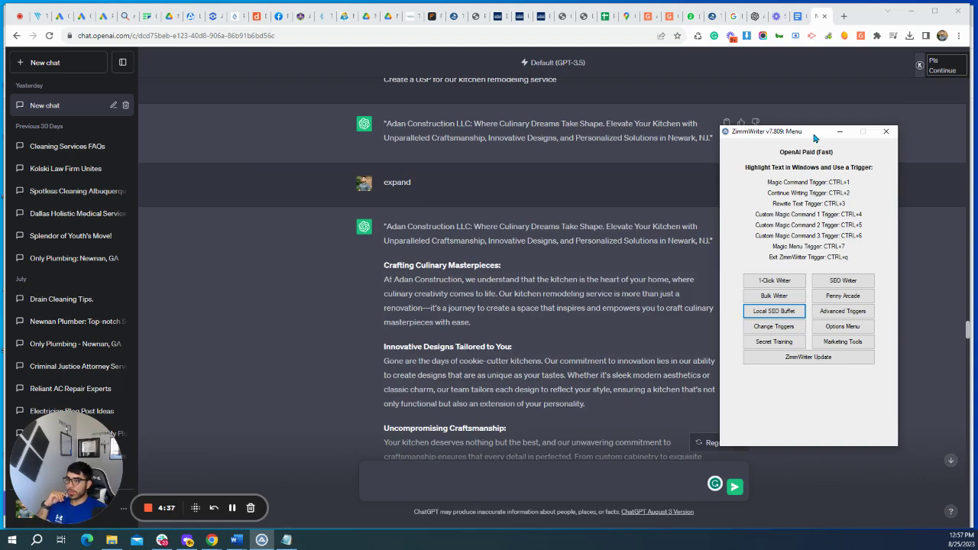
# - Open the Local SEO Buffet form from the ZimmWriter menu and position it near the centre
pyautogui.moveTo(817, 139); pyautogui.dragTo(836, 147)
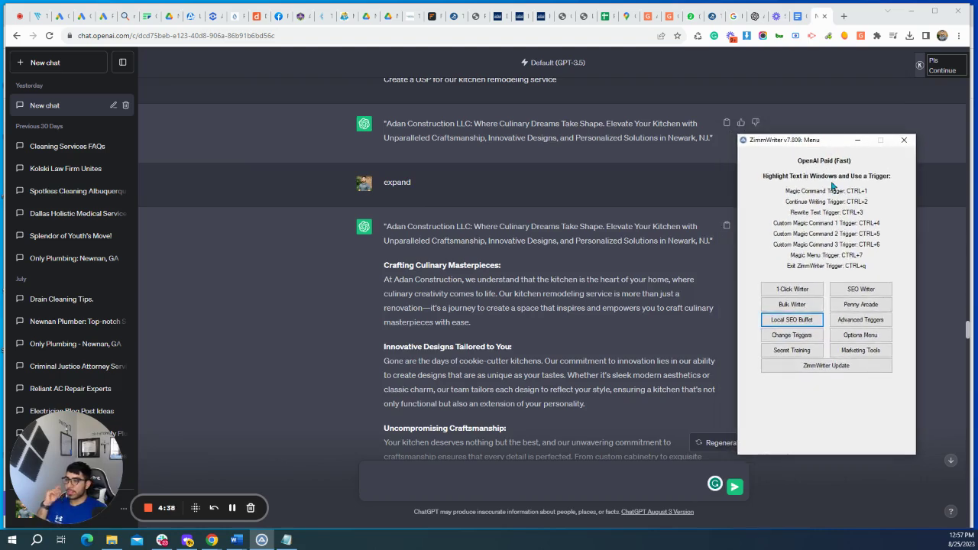
pyautogui.click(795, 321)
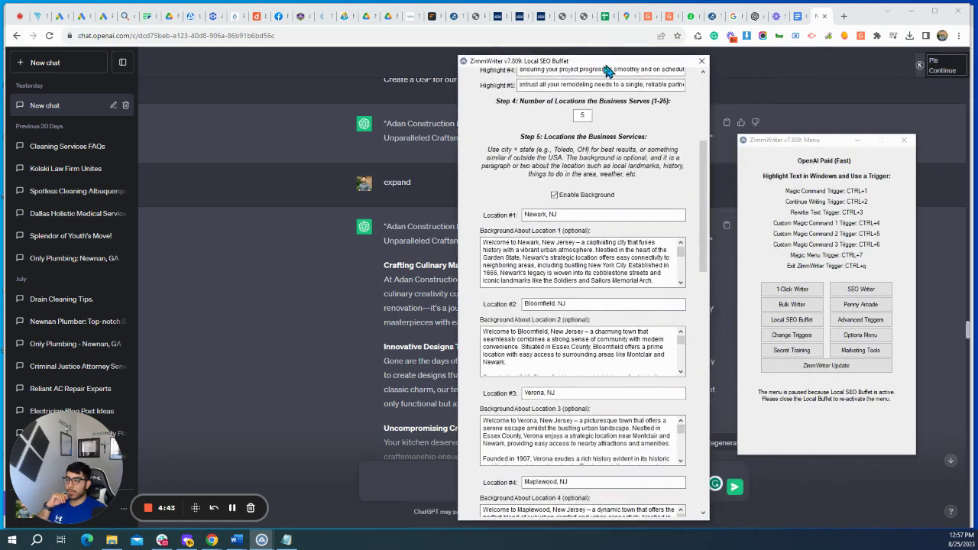
pyautogui.moveTo(605, 72); pyautogui.dragTo(561, 74)
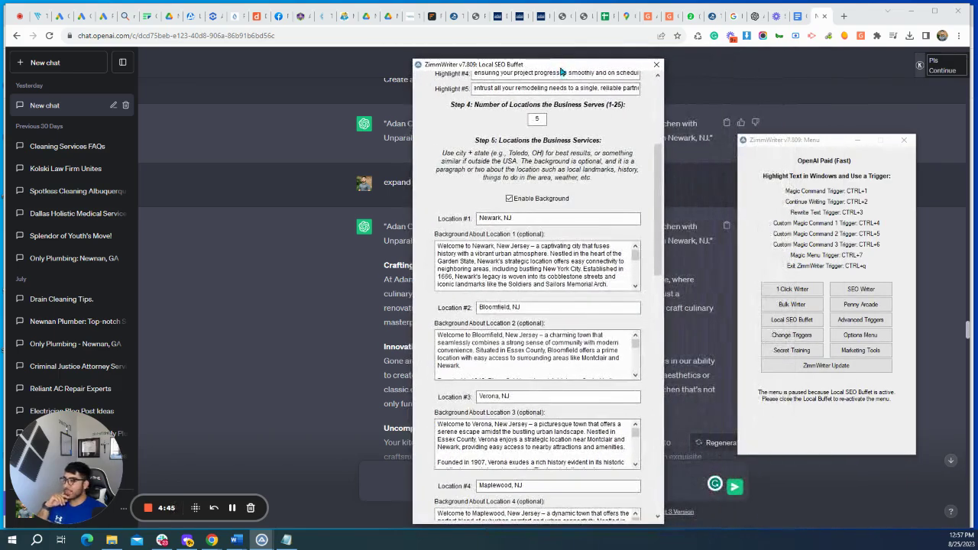
pyautogui.scroll(5, 632, 230)
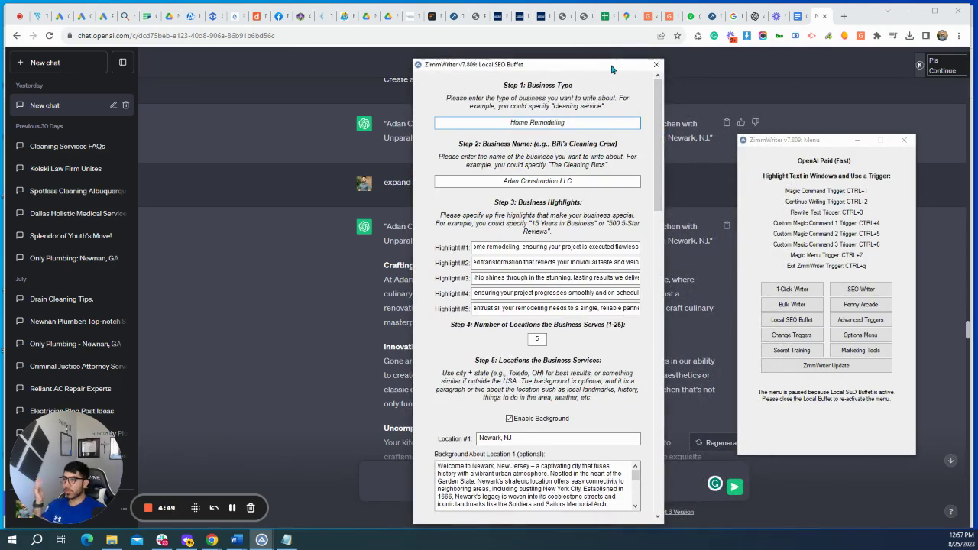
pyautogui.moveTo(615, 65); pyautogui.dragTo(639, 65)
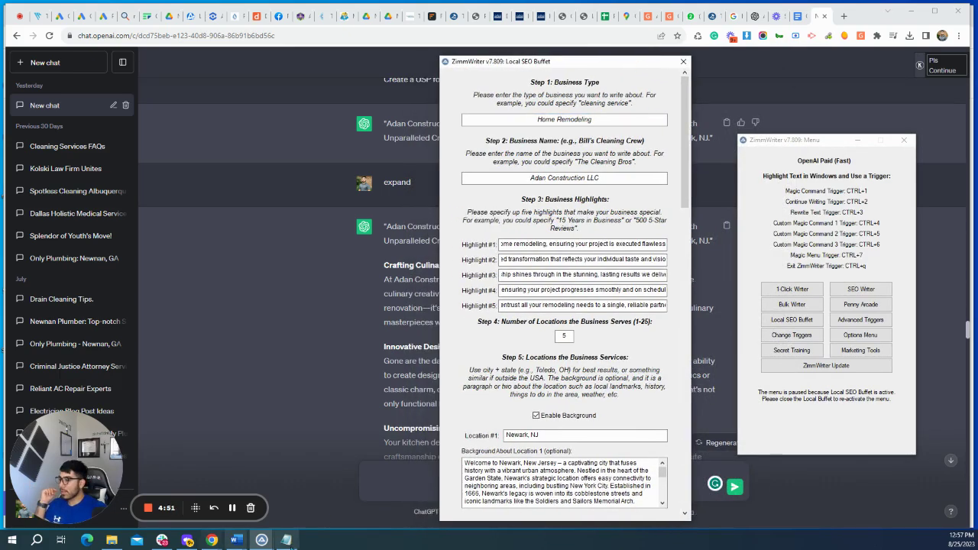
# - Arrange the Notepad notes on the left and the Local SEO Buffet form on the right
pyautogui.moveTo(285, 540)
pyautogui.click(304, 492)
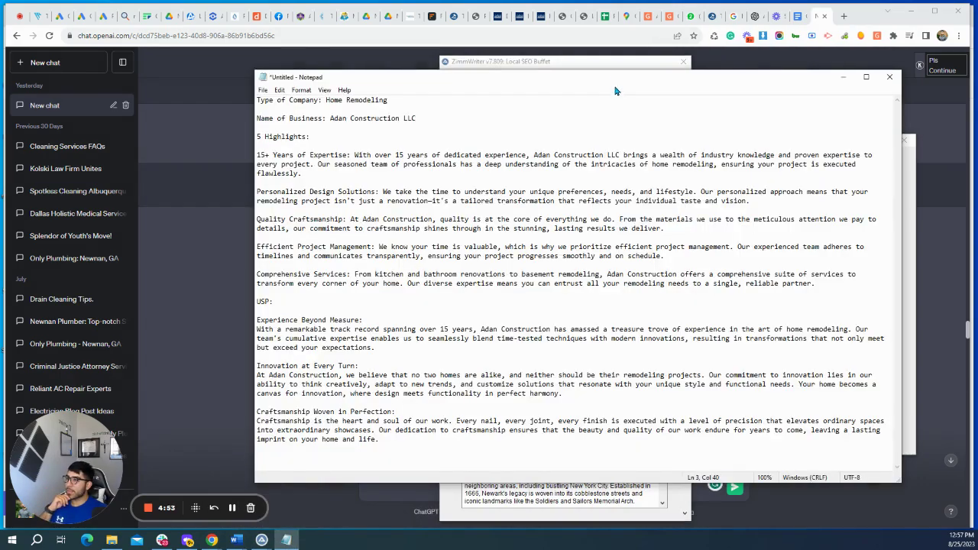
pyautogui.moveTo(591, 70); pyautogui.dragTo(374, 53)
pyautogui.moveTo(663, 456); pyautogui.dragTo(468, 435)
pyautogui.moveTo(611, 61); pyautogui.dragTo(838, 54)
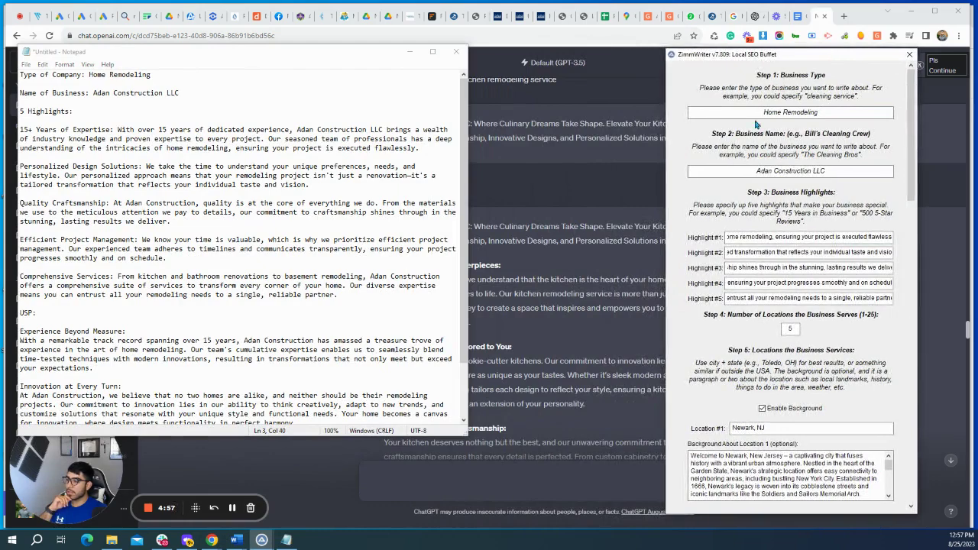
pyautogui.moveTo(468, 435); pyautogui.dragTo(648, 467)
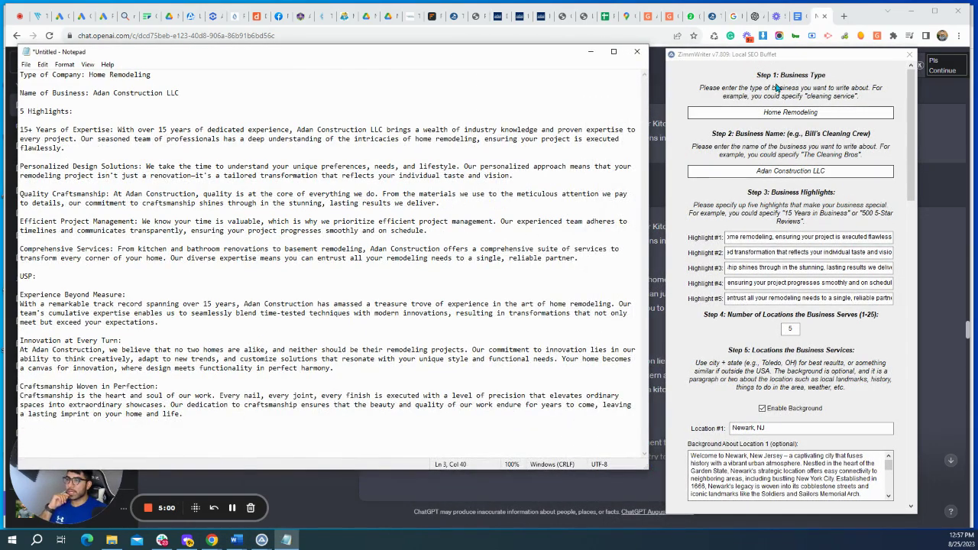
# - Compare the form's Home Remodeling type, Adan Construction LLC name and highlights with the notes
pyautogui.moveTo(862, 113); pyautogui.dragTo(756, 113)
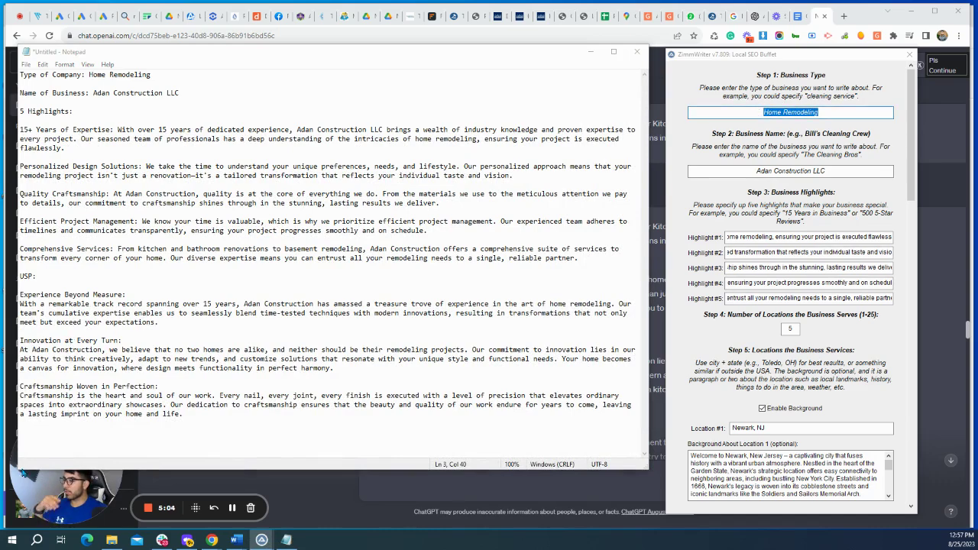
pyautogui.moveTo(16, 469); pyautogui.dragTo(105, 442)
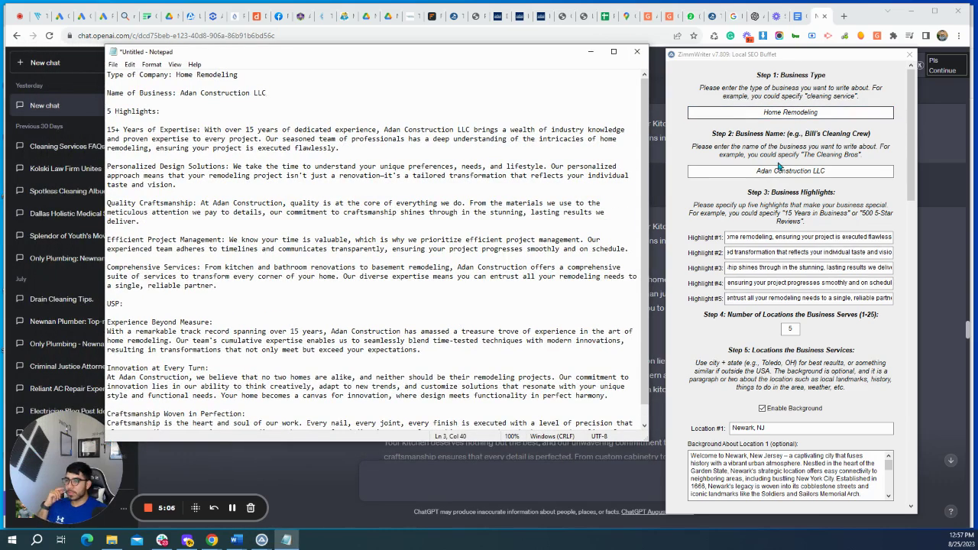
pyautogui.moveTo(844, 171); pyautogui.dragTo(734, 170)
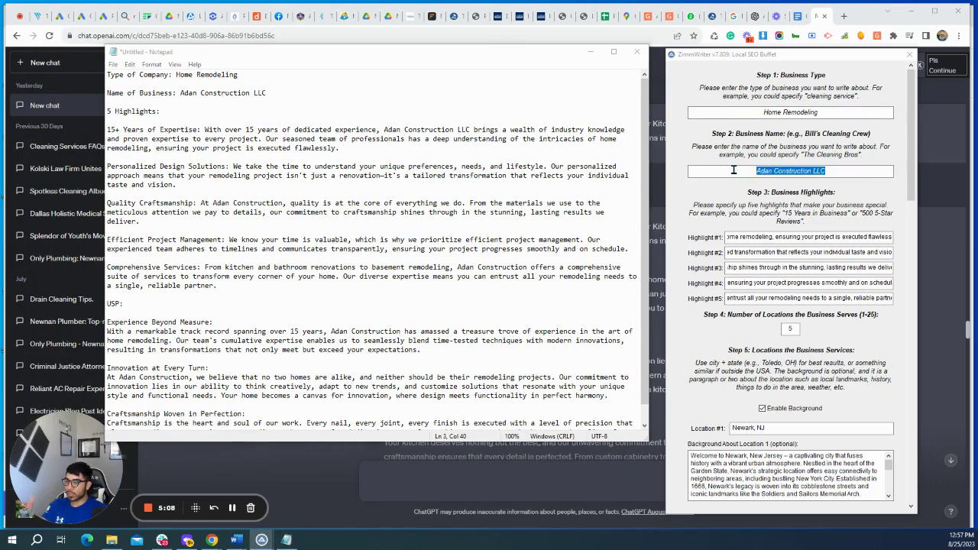
pyautogui.moveTo(771, 237)
pyautogui.mouseDown()
pyautogui.moveTo(703, 239)
pyautogui.moveTo(760, 239)
pyautogui.mouseUp()
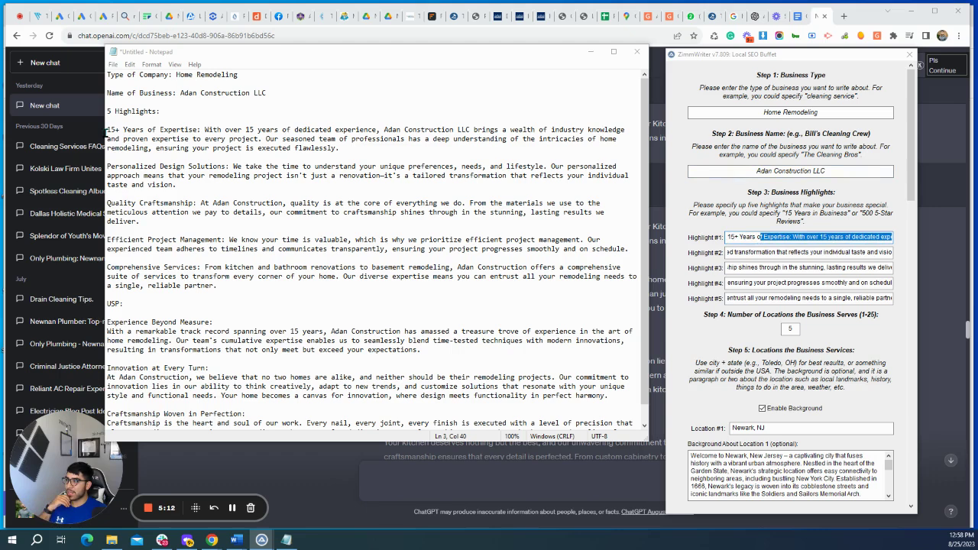
pyautogui.moveTo(107, 132); pyautogui.dragTo(229, 288)
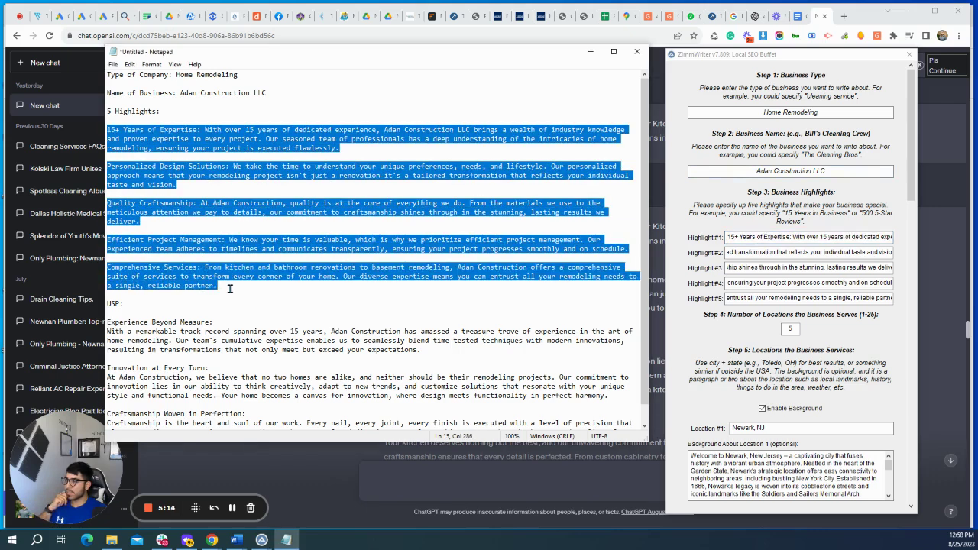
# - Review ChatGPT's 'List me 5 business highlights' prompt and reply, then bring back the Local SEO Buffet form
pyautogui.click(861, 21)
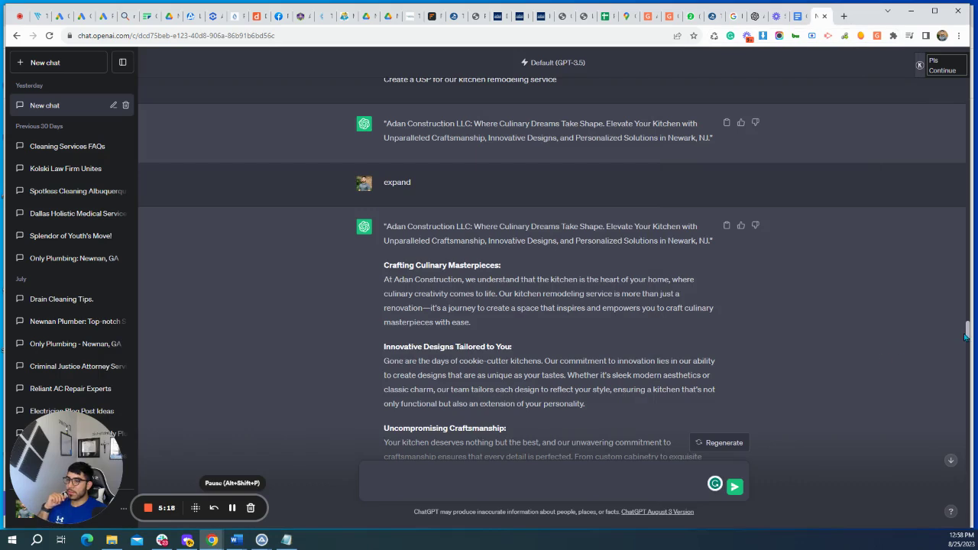
pyautogui.tripleClick(447, 346)
pyautogui.scroll(4, 806, 329)
pyautogui.scroll(15, 805, 329)
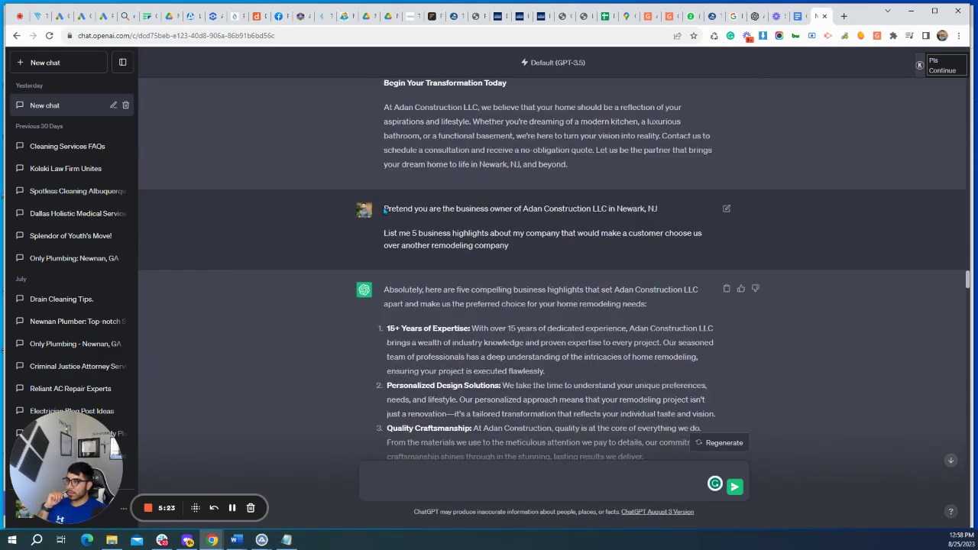
pyautogui.moveTo(385, 206); pyautogui.dragTo(524, 250)
pyautogui.click(523, 250)
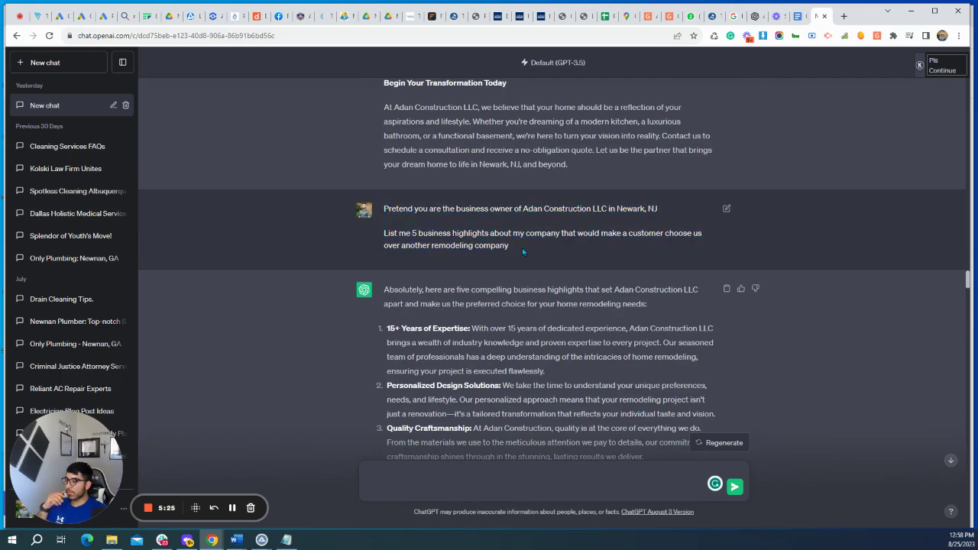
pyautogui.scroll(-3, 522, 250)
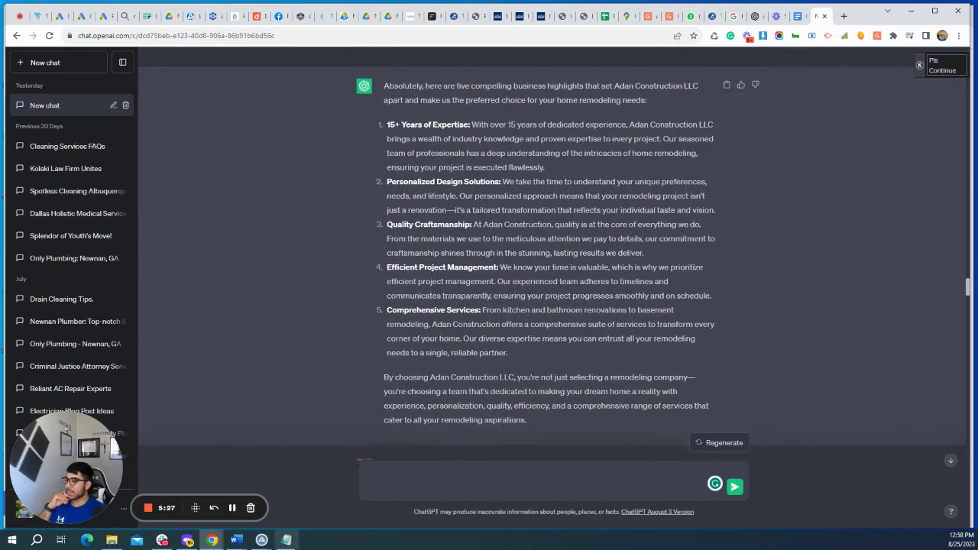
pyautogui.moveTo(261, 540)
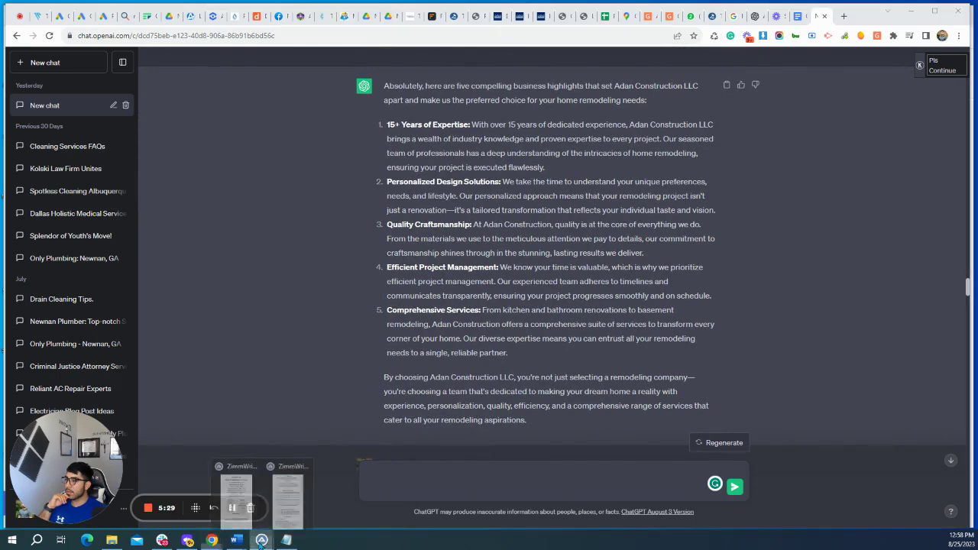
pyautogui.click(287, 493)
# - Hide location backgrounds and check the location entries, starting with Newark, NJ
pyautogui.scroll(-4, 770, 197)
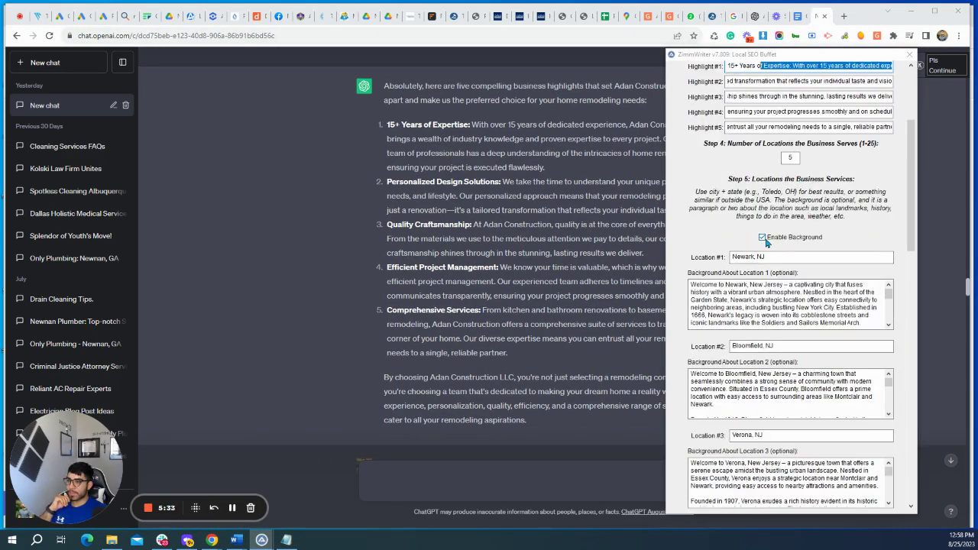
pyautogui.click(762, 238)
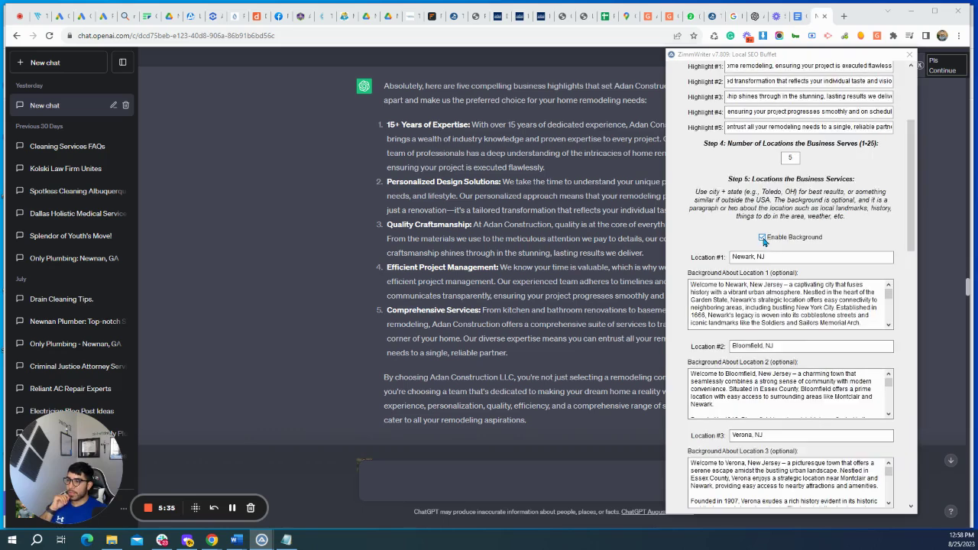
pyautogui.click(763, 237)
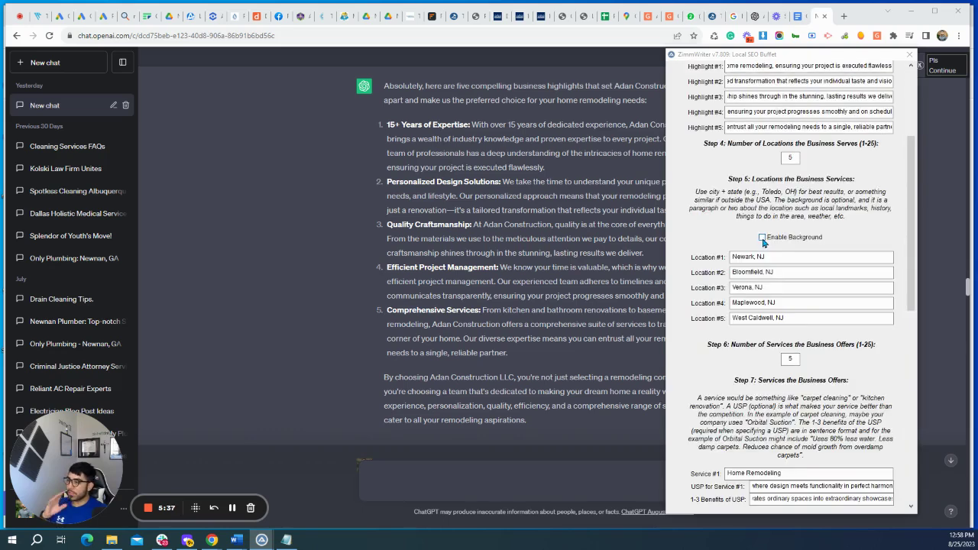
pyautogui.click(772, 256)
pyautogui.moveTo(770, 257); pyautogui.dragTo(730, 257)
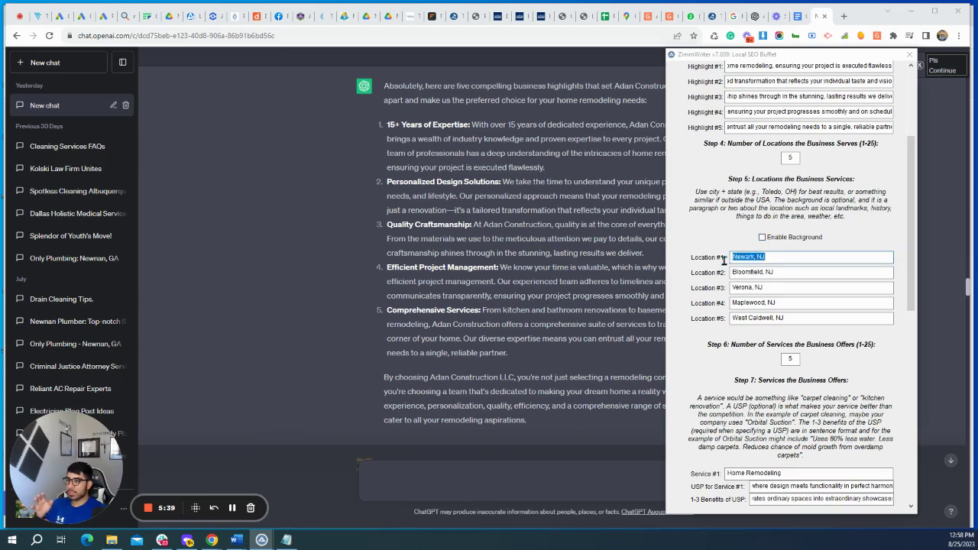
pyautogui.click(772, 257)
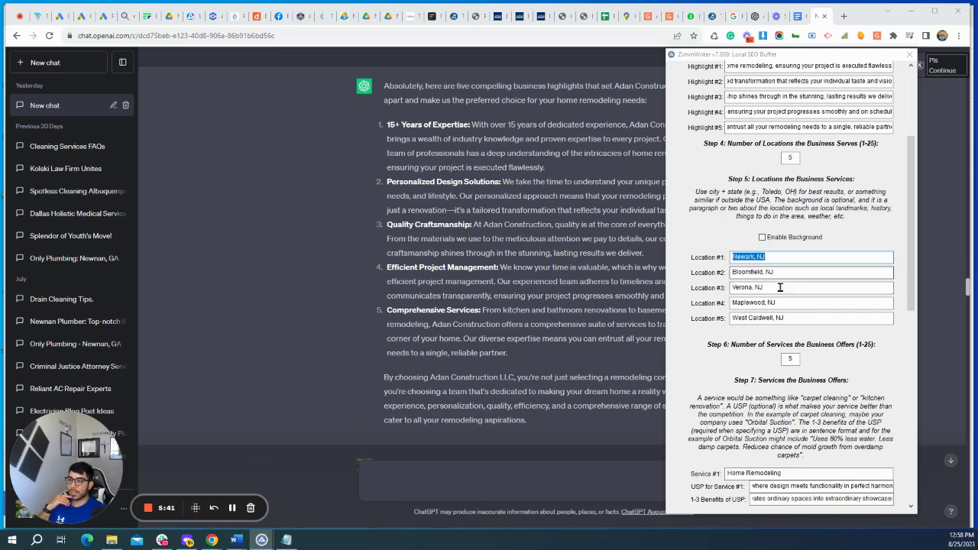
pyautogui.moveTo(791, 319); pyautogui.dragTo(727, 319)
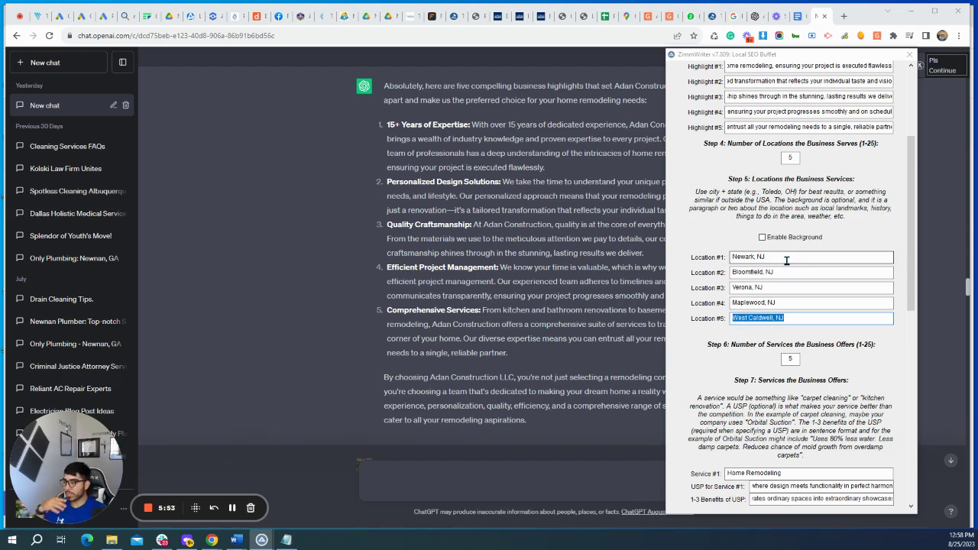
pyautogui.click(786, 260)
pyautogui.hotkey('ctrl', 'a')
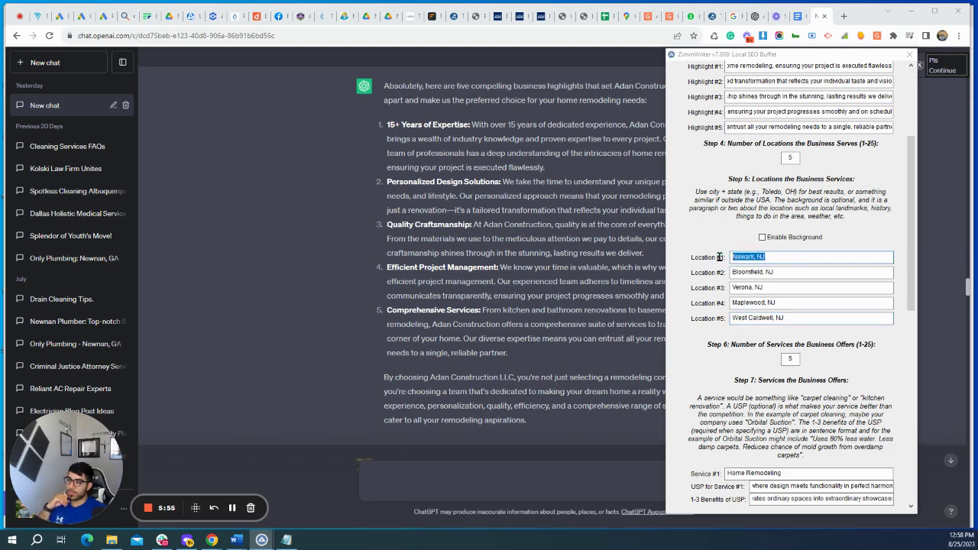
pyautogui.click(790, 257)
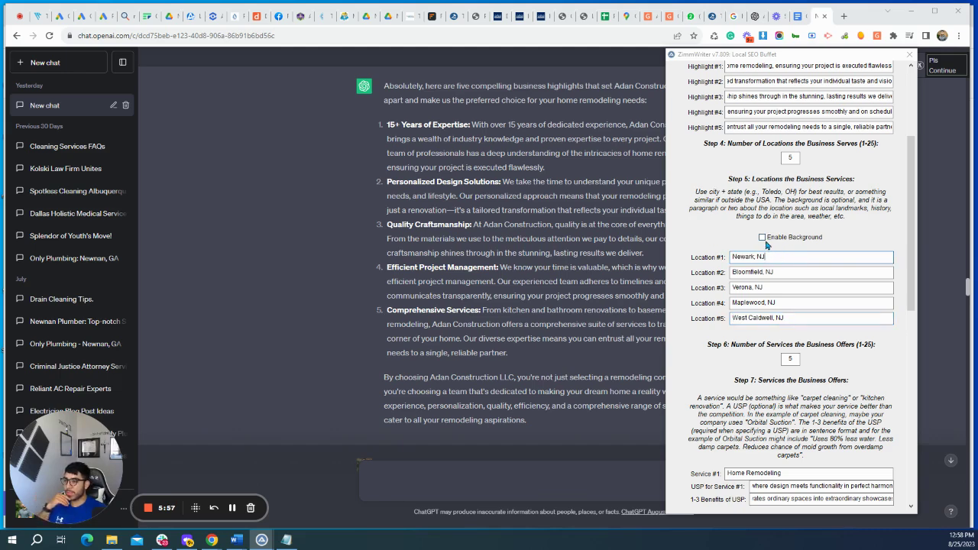
# - Turn location backgrounds back on, review the Newark background description, and return to ChatGPT
pyautogui.click(762, 238)
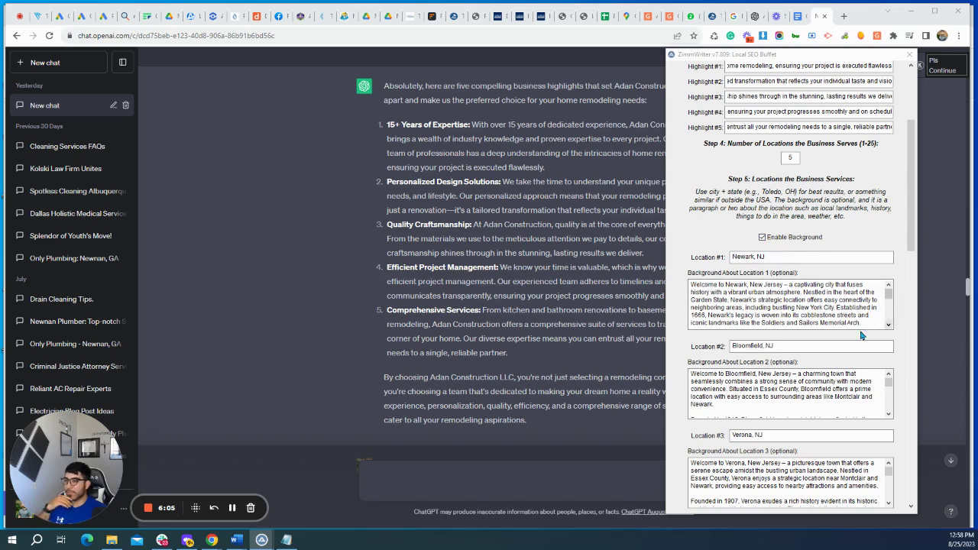
pyautogui.moveTo(863, 323); pyautogui.dragTo(678, 282)
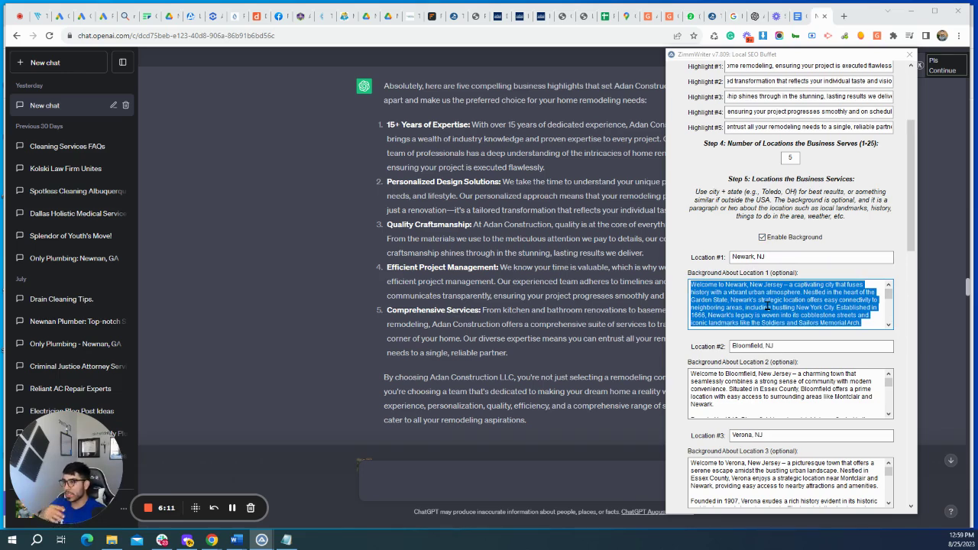
pyautogui.click(878, 323)
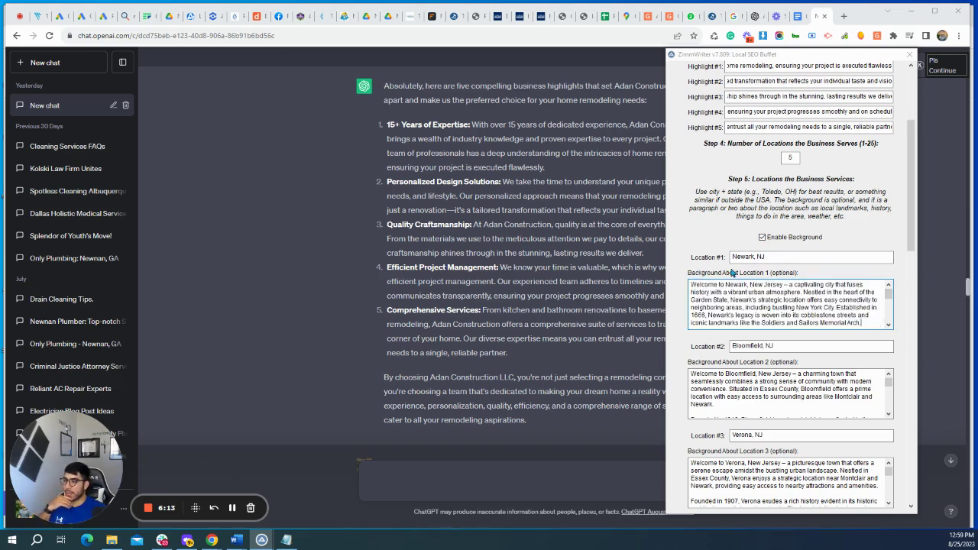
pyautogui.scroll(-1, 734, 273)
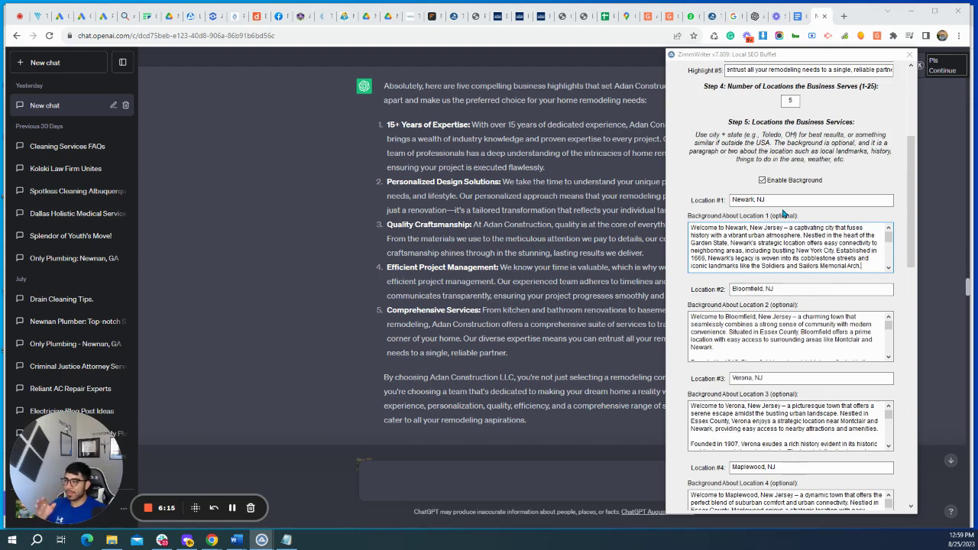
pyautogui.click(948, 291)
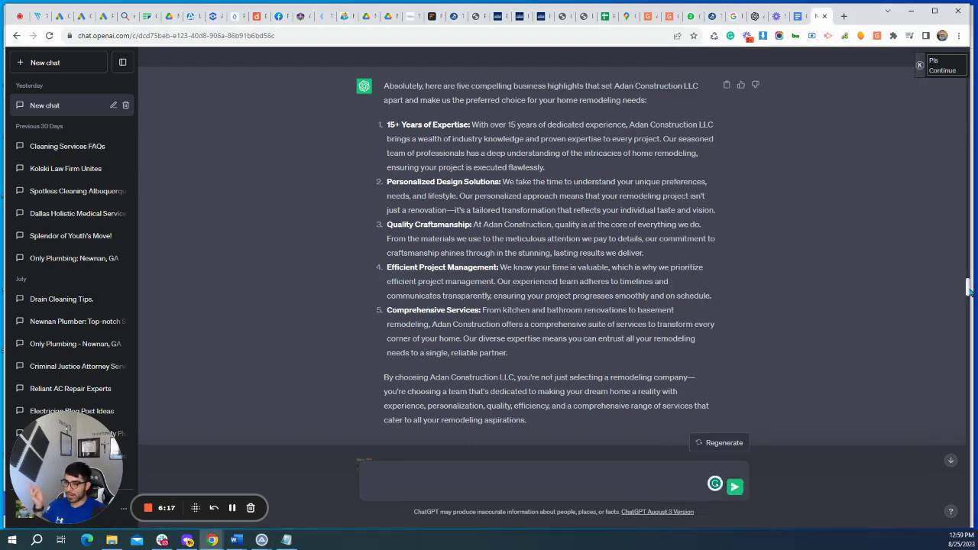
# - Scroll to the Bloomfield, NJ answer and select it from 'Welcome' to 'spirit.'
pyautogui.moveTo(969, 291); pyautogui.dragTo(965, 462)
pyautogui.moveTo(385, 203); pyautogui.dragTo(535, 234)
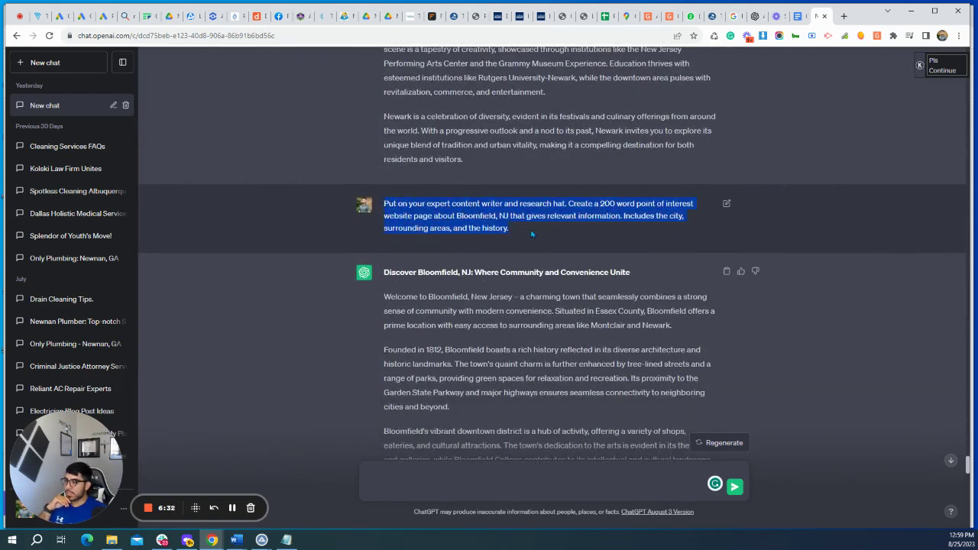
pyautogui.click(592, 234)
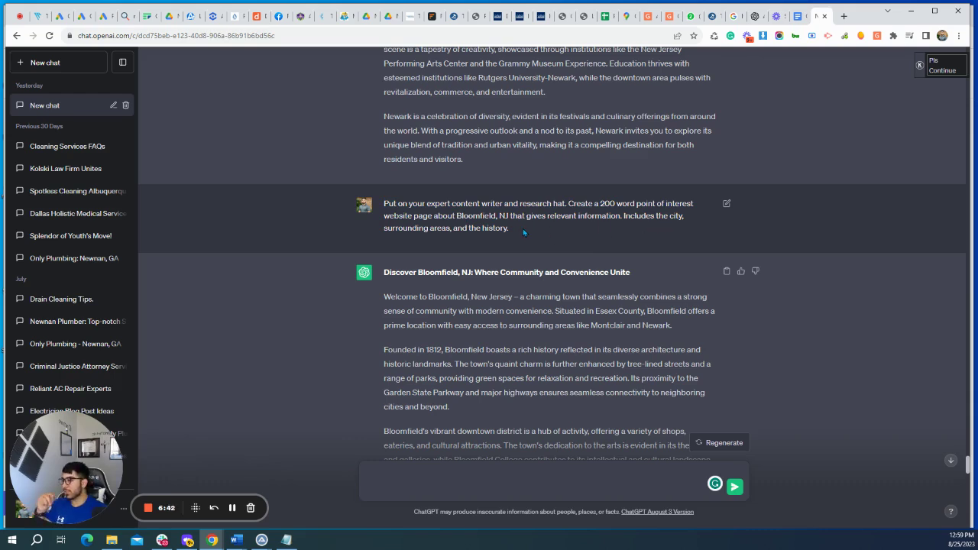
pyautogui.scroll(-2, 522, 229)
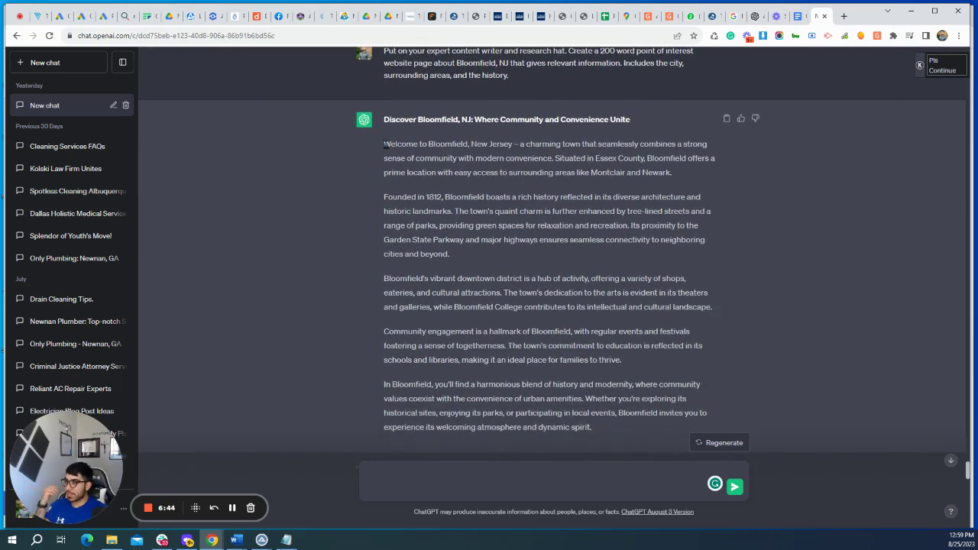
pyautogui.moveTo(384, 143); pyautogui.dragTo(608, 433)
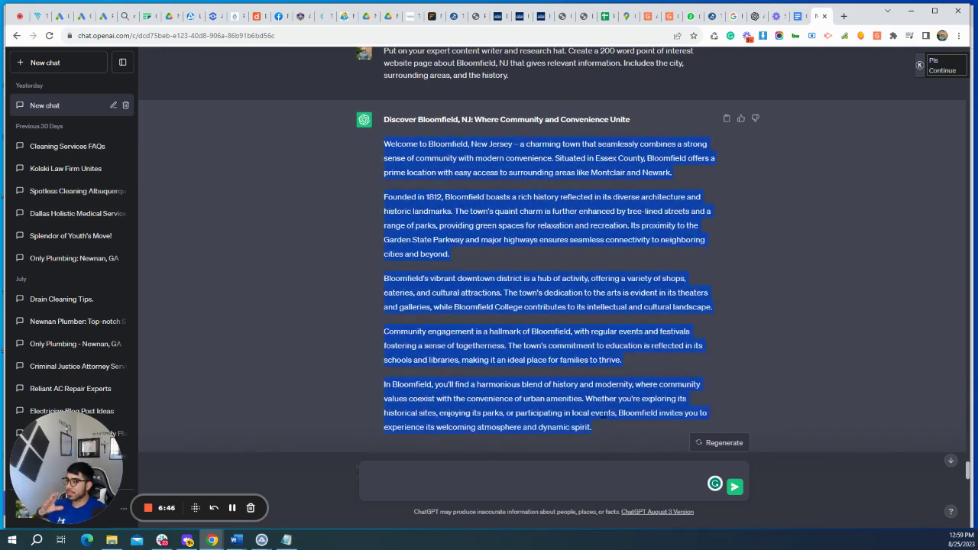
# - Bring the Local SEO Buffet form forward and review Step 7's Service #1 USP and benefits fields
pyautogui.click(261, 539)
pyautogui.click(287, 497)
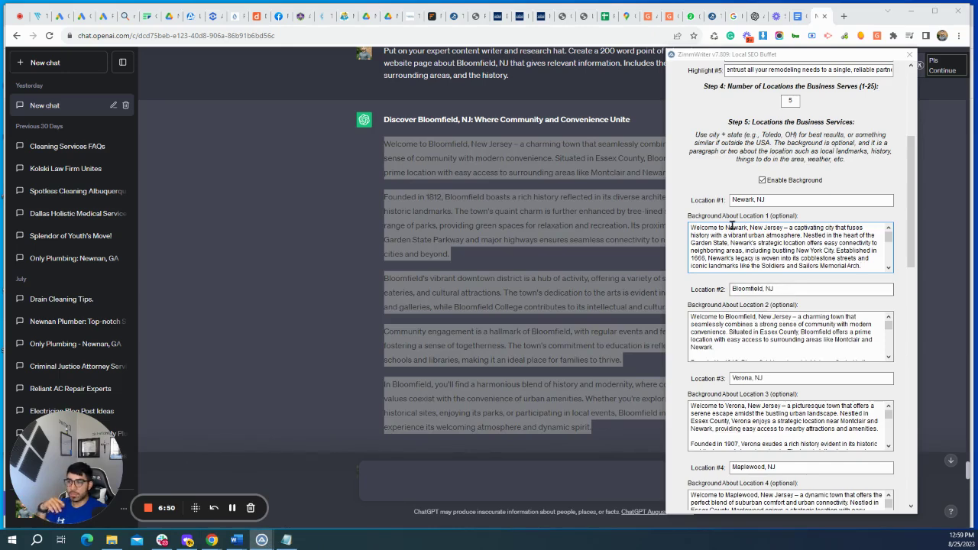
pyautogui.scroll(-1, 760, 238)
pyautogui.scroll(-2, 760, 239)
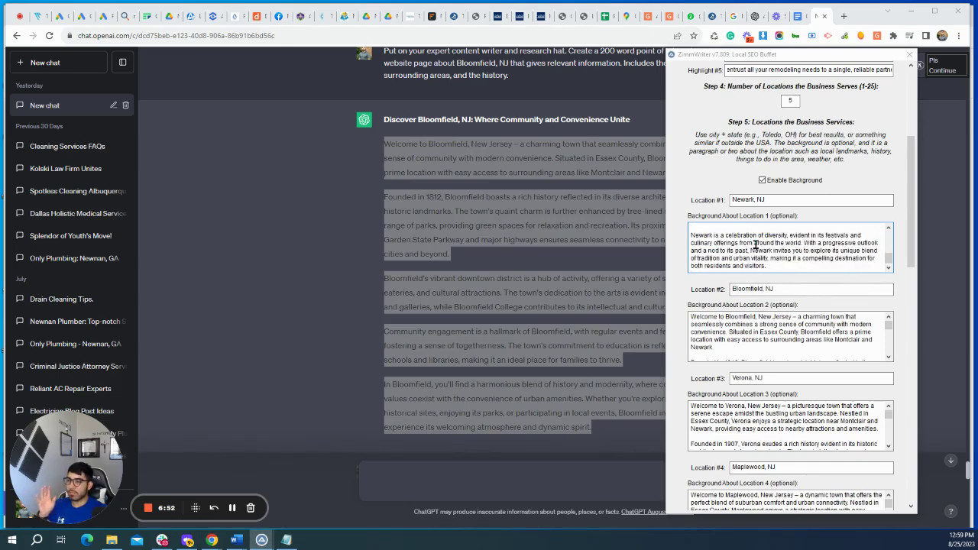
pyautogui.moveTo(916, 253); pyautogui.dragTo(915, 398)
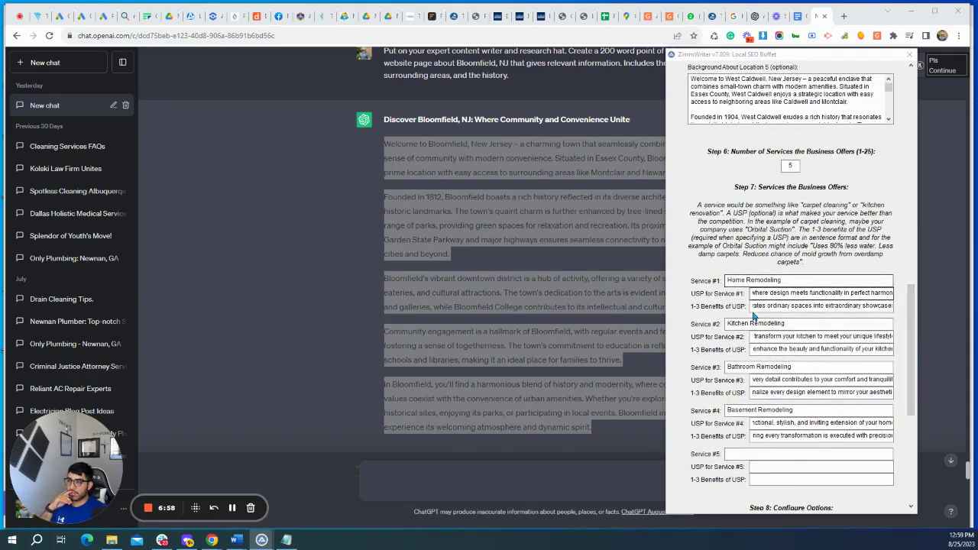
pyautogui.scroll(-3, 731, 250)
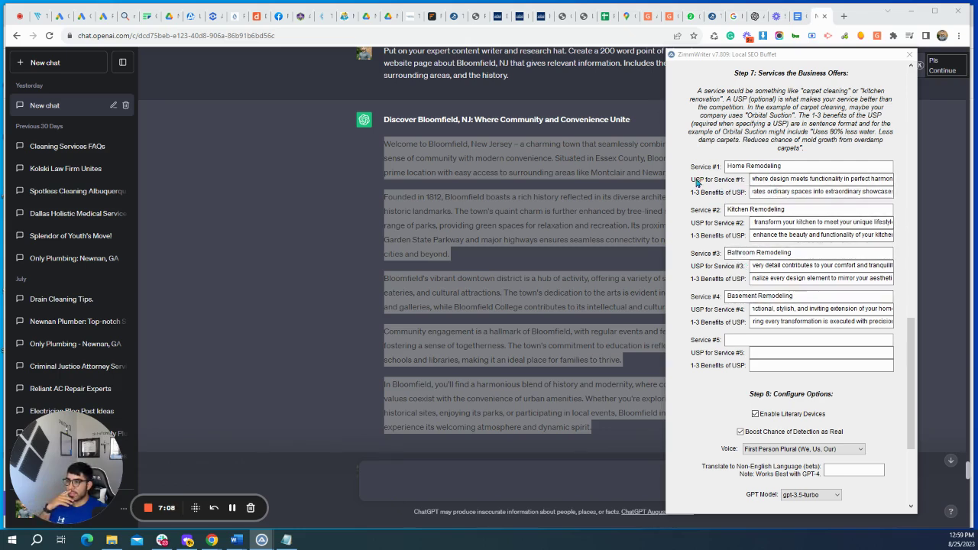
pyautogui.moveTo(839, 181); pyautogui.dragTo(692, 180)
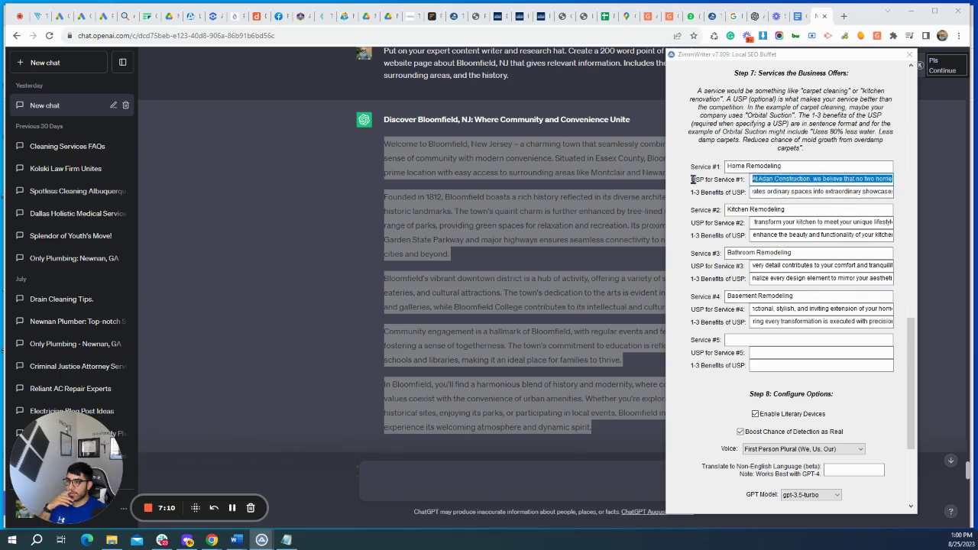
pyautogui.moveTo(859, 192); pyautogui.dragTo(715, 191)
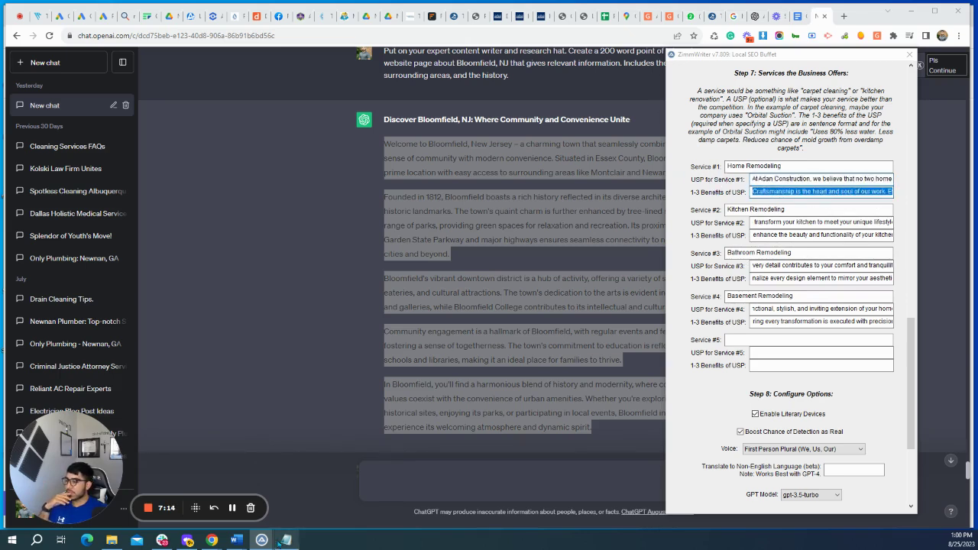
# - Bring the notes forward and select the 'Experience Beyond Measure' USP paragraph
pyautogui.click(282, 543)
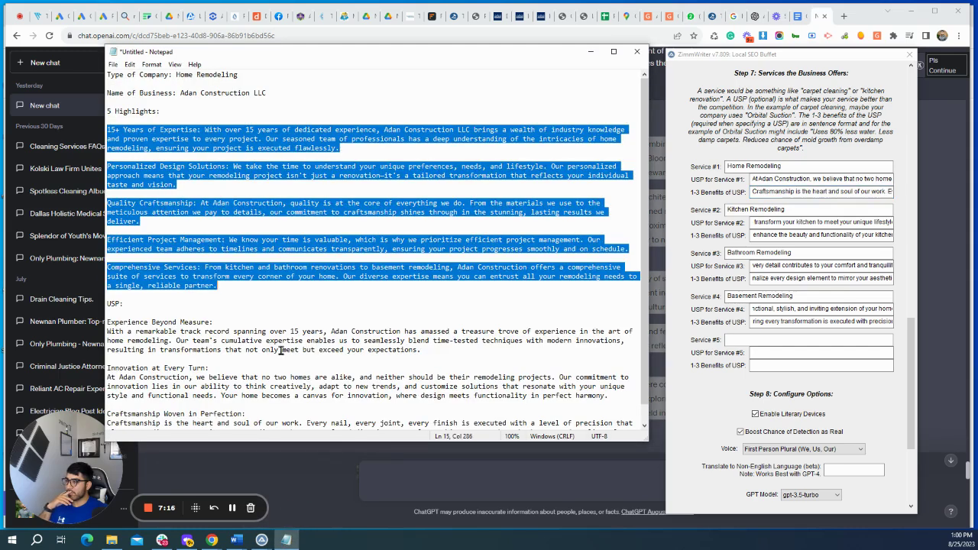
pyautogui.click(280, 350)
pyautogui.scroll(-1, 280, 350)
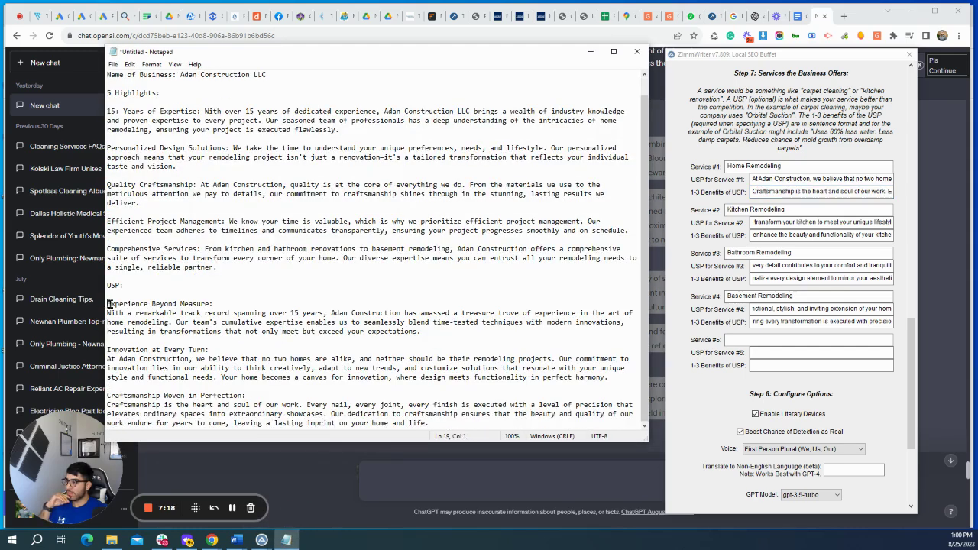
pyautogui.moveTo(107, 304)
pyautogui.mouseDown()
pyautogui.moveTo(535, 323)
pyautogui.moveTo(441, 336)
pyautogui.moveTo(321, 316)
pyautogui.moveTo(107, 303)
pyautogui.mouseUp()
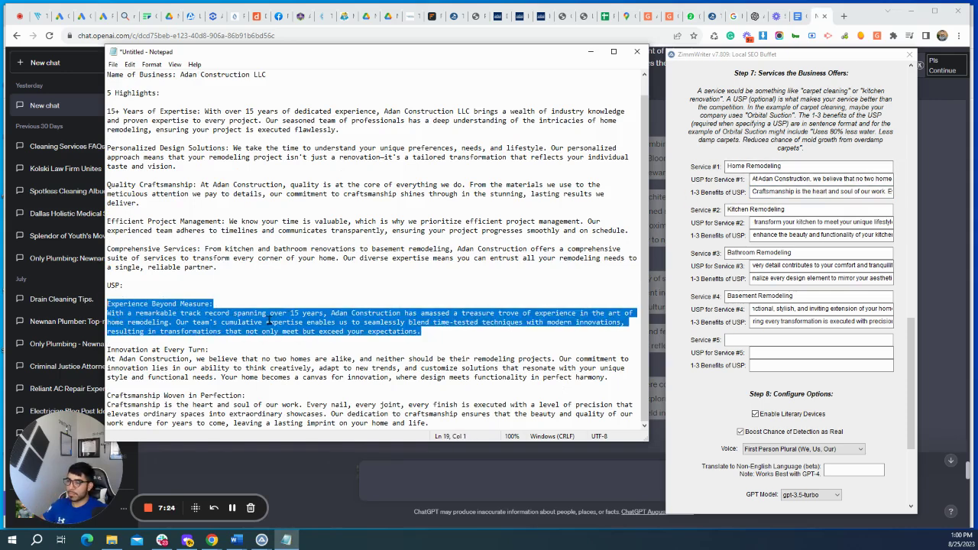
# - In the basement remodeling USP reply, select the 'Transforming Potential into Reality' section
pyautogui.click(400, 466)
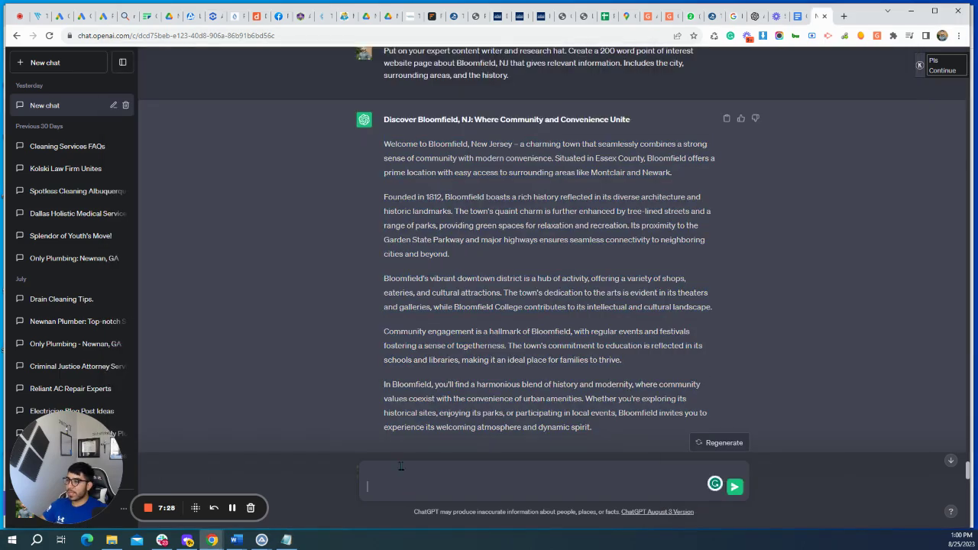
pyautogui.scroll(10, 616, 281)
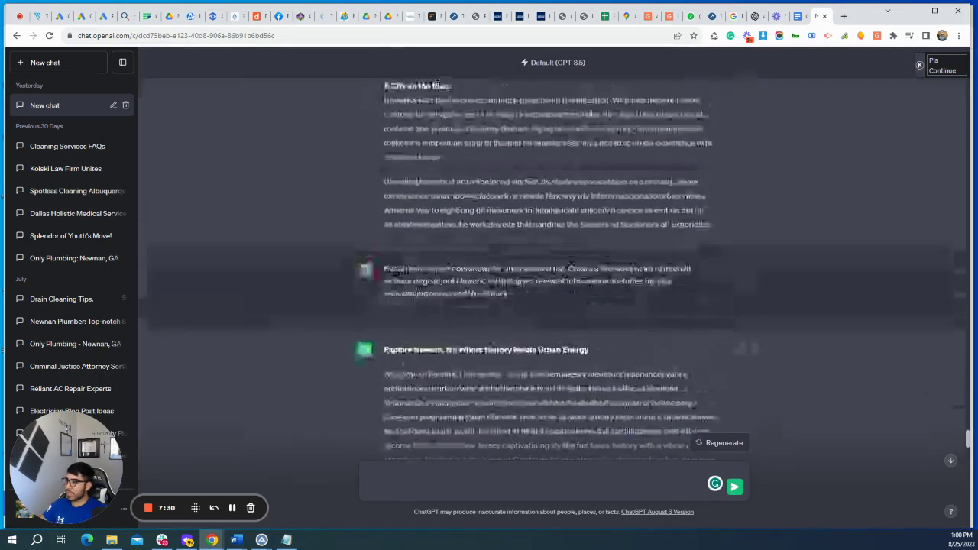
pyautogui.scroll(5, 608, 291)
pyautogui.scroll(10, 607, 291)
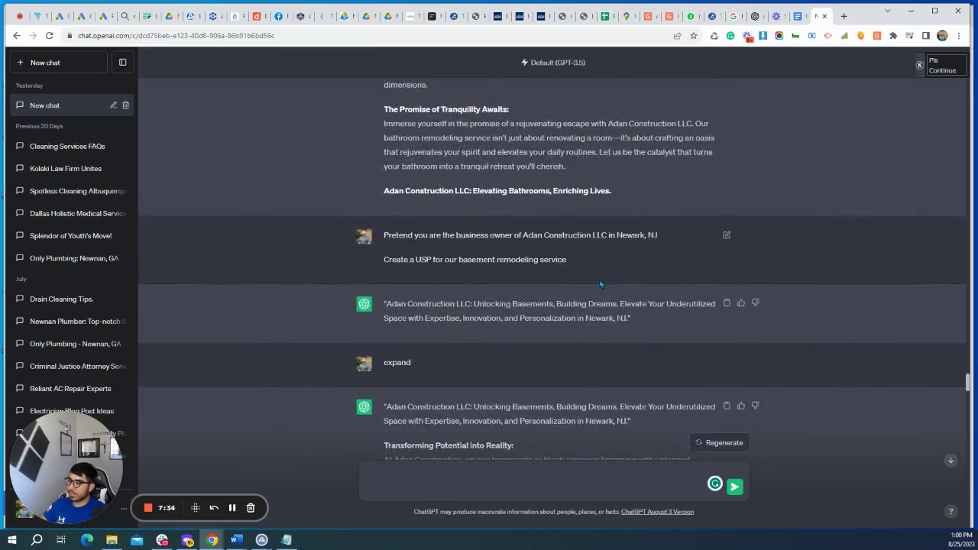
pyautogui.scroll(-1, 600, 284)
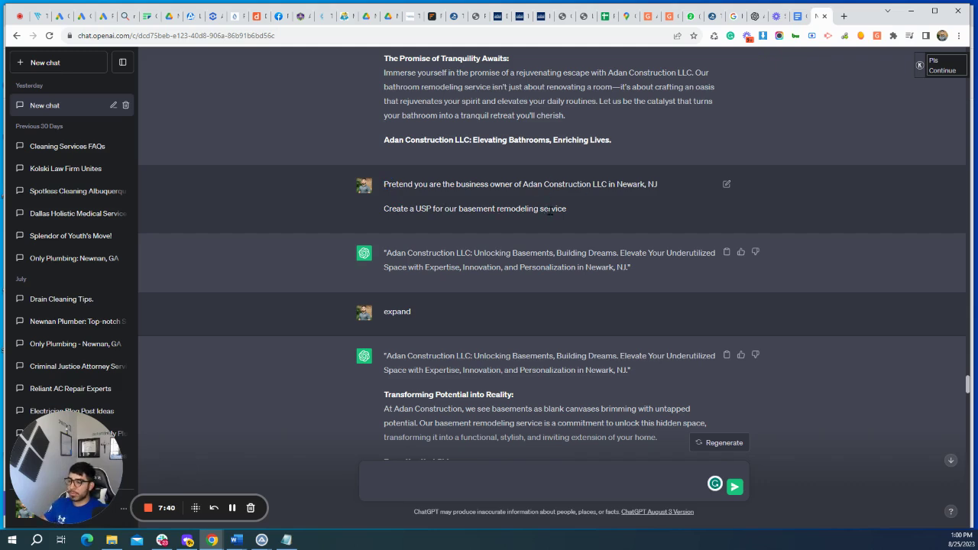
pyautogui.scroll(-2, 549, 211)
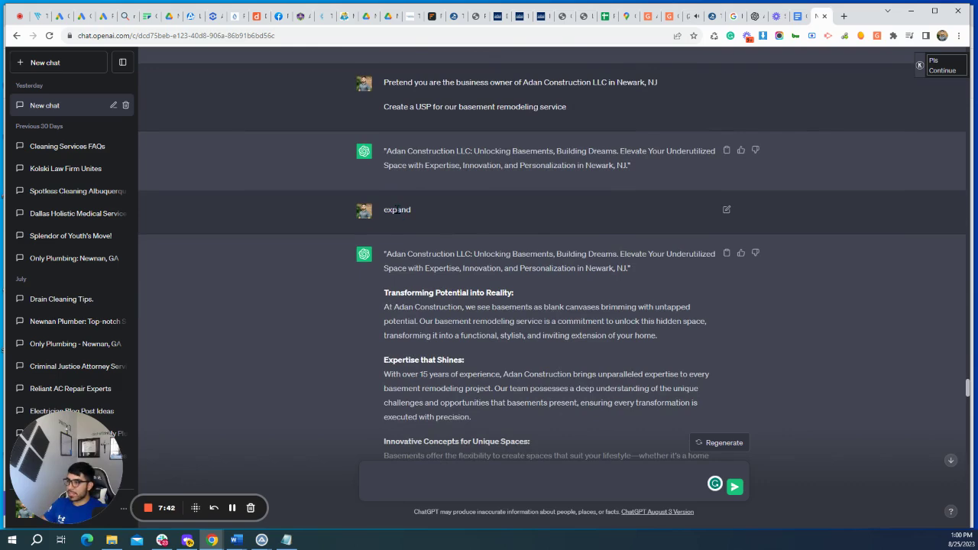
pyautogui.scroll(-2, 397, 209)
pyautogui.scroll(-1, 401, 152)
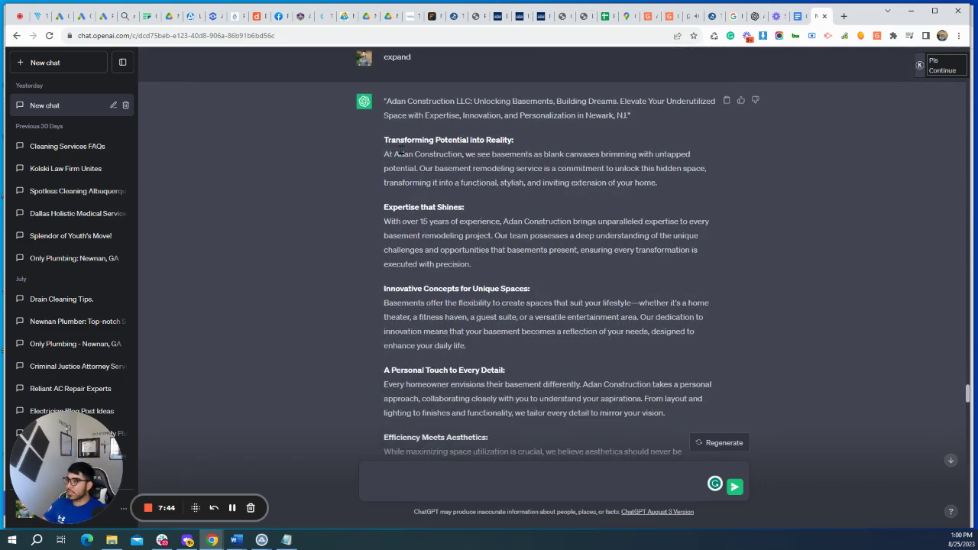
pyautogui.moveTo(416, 145); pyautogui.dragTo(664, 189)
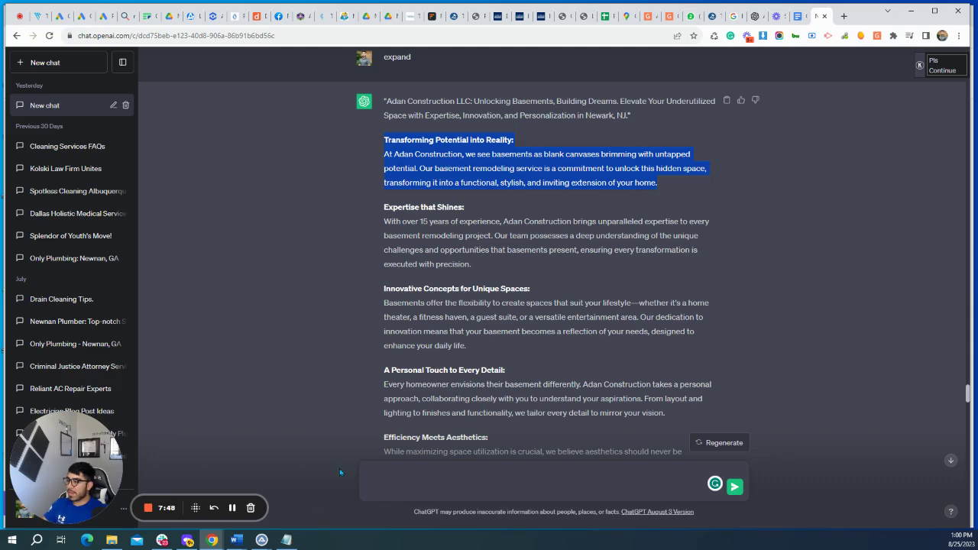
# - Glance at the Local SEO Buffet form, then select the 'Expertise that Shines' heading and paragraph
pyautogui.moveTo(261, 540)
pyautogui.click(296, 524)
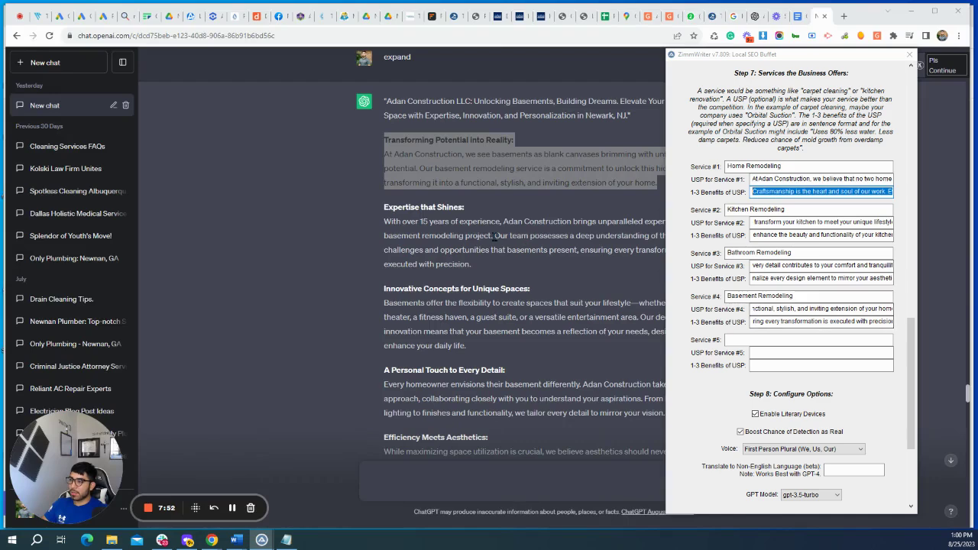
pyautogui.click(398, 218)
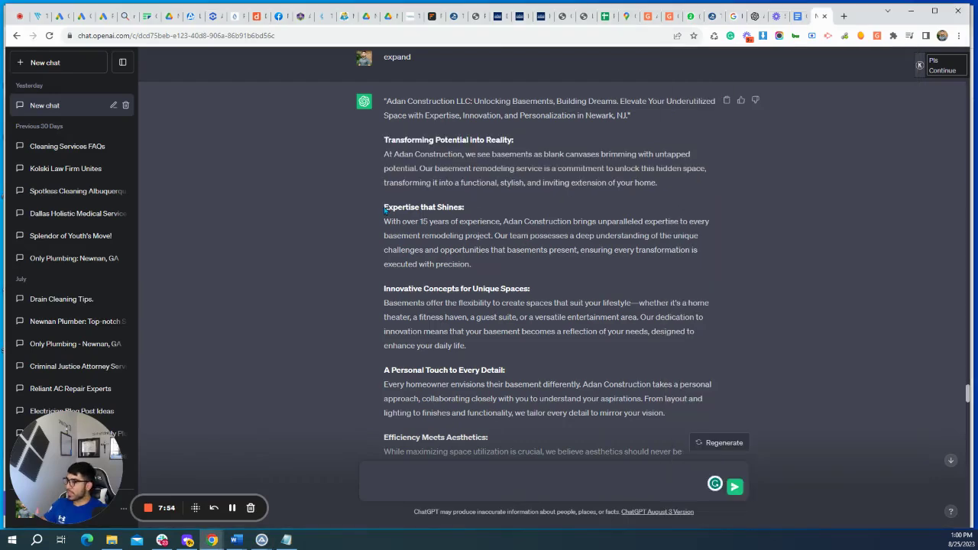
pyautogui.moveTo(384, 208); pyautogui.dragTo(480, 260)
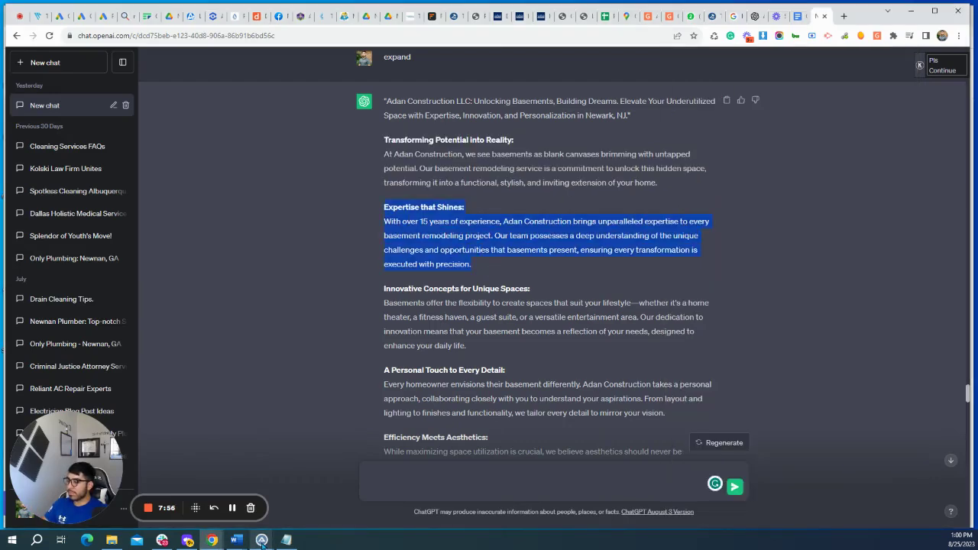
# - Review the Local SEO Buffet form from the Step 8 options up to Home Remodeling and Adan Construction LLC
pyautogui.moveTo(261, 540)
pyautogui.click(236, 497)
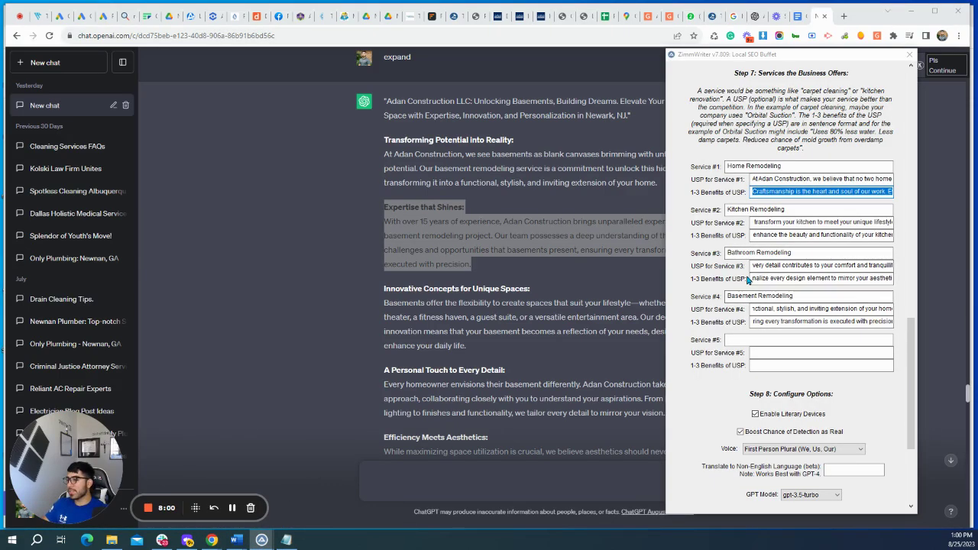
pyautogui.scroll(-3, 733, 279)
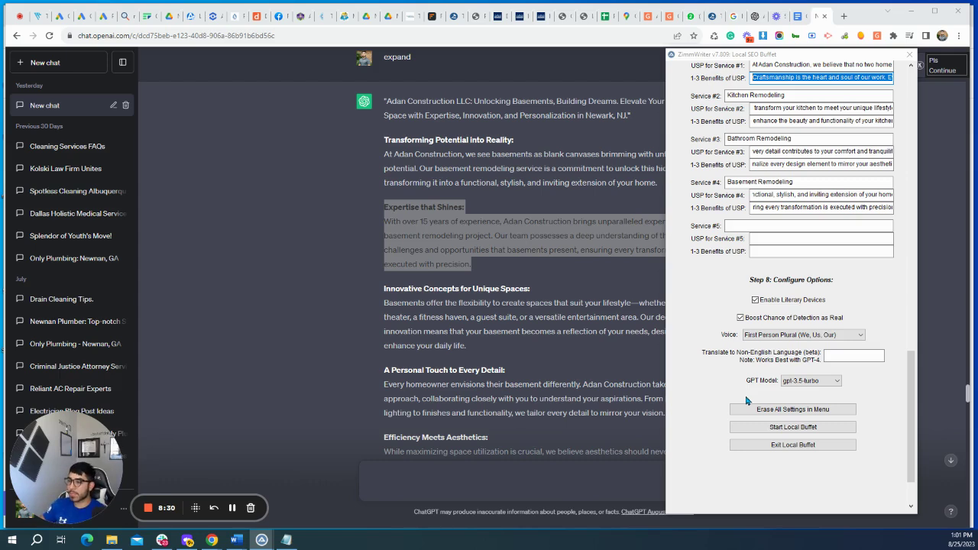
pyautogui.scroll(10, 736, 378)
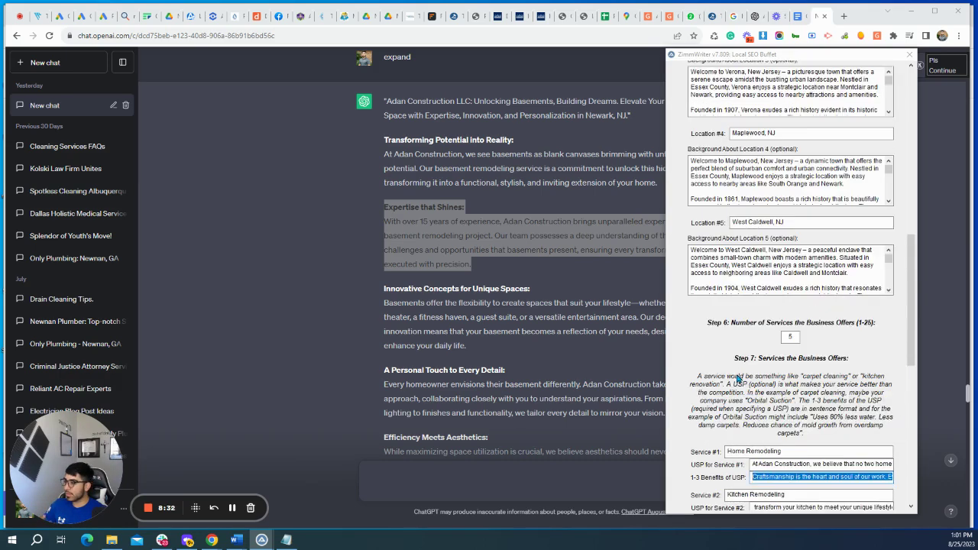
pyautogui.scroll(6, 736, 374)
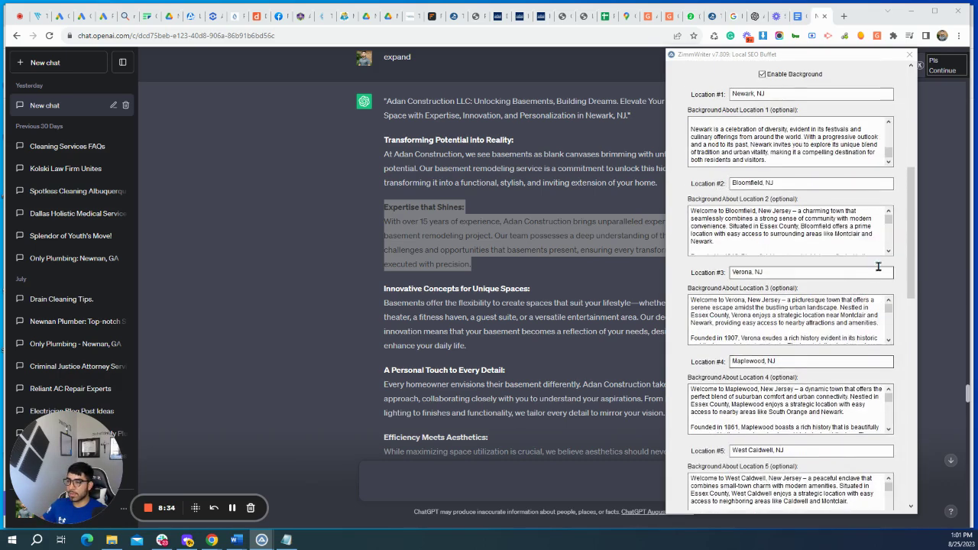
pyautogui.scroll(5, 898, 241)
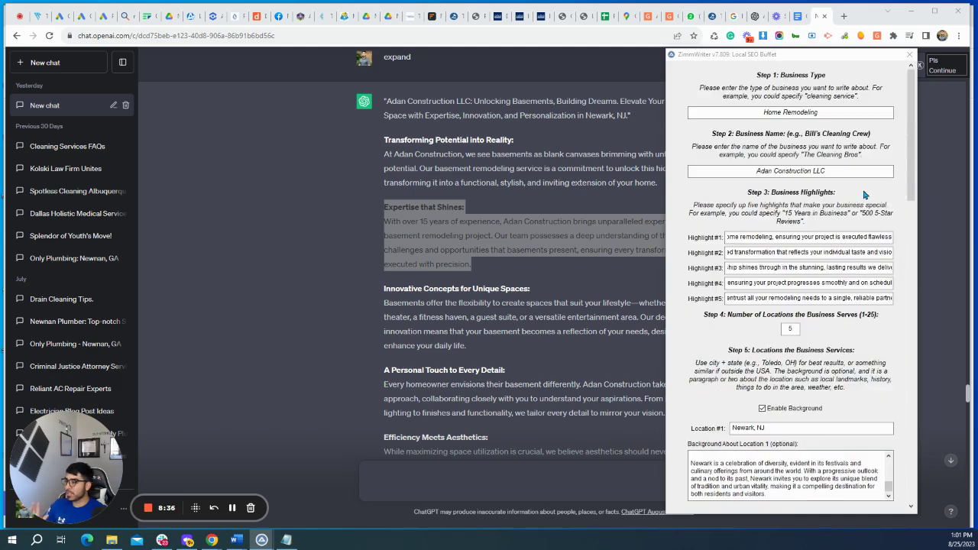